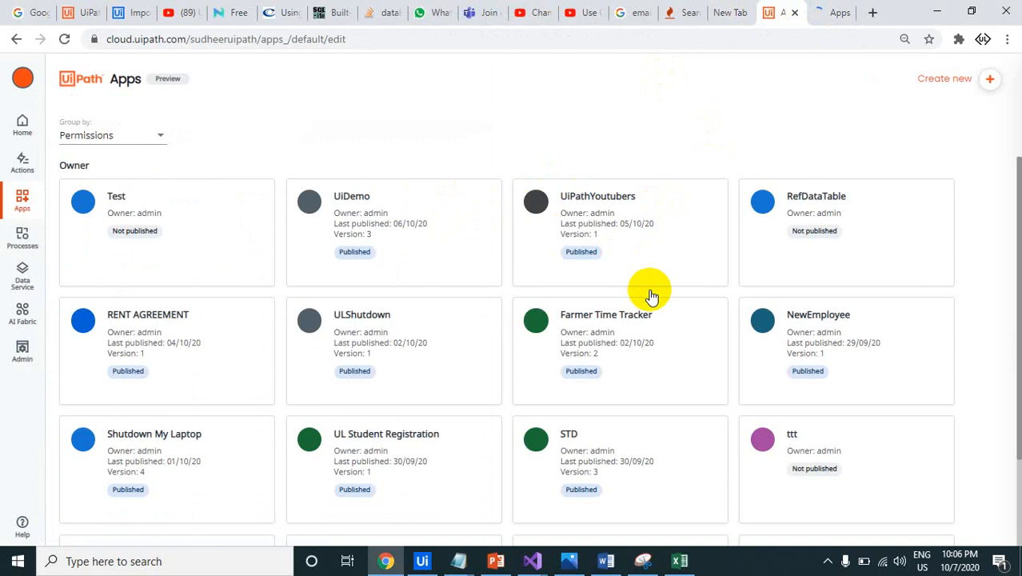
Open the Farmer Time Tracker app for editing and expand its Main Page tree down to the buttons in Container1
{"action": "scroll", "coordinate": [649, 290], "scroll_direction": "down", "scroll_amount": 1}
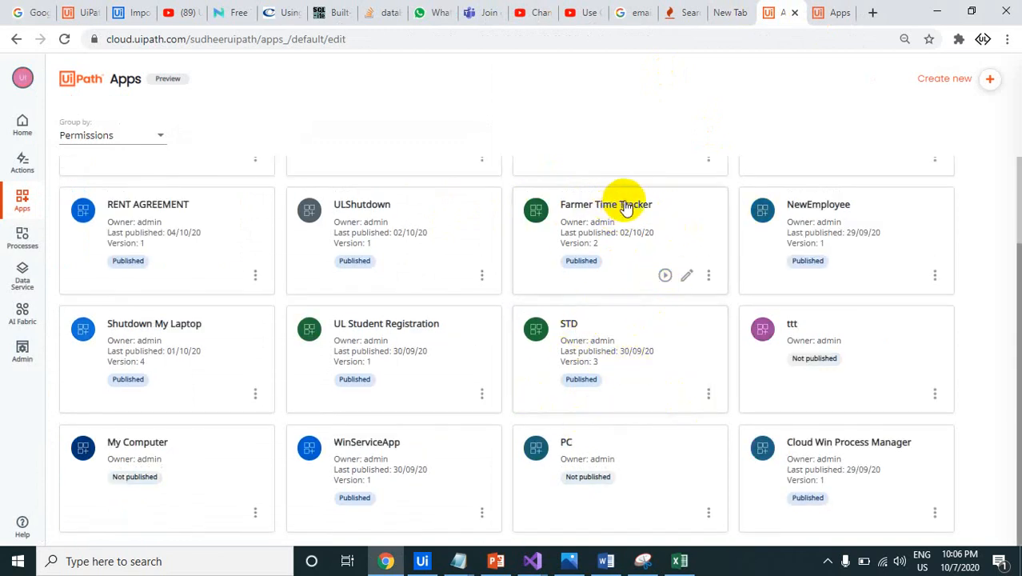
{"action": "left_click", "coordinate": [688, 276]}
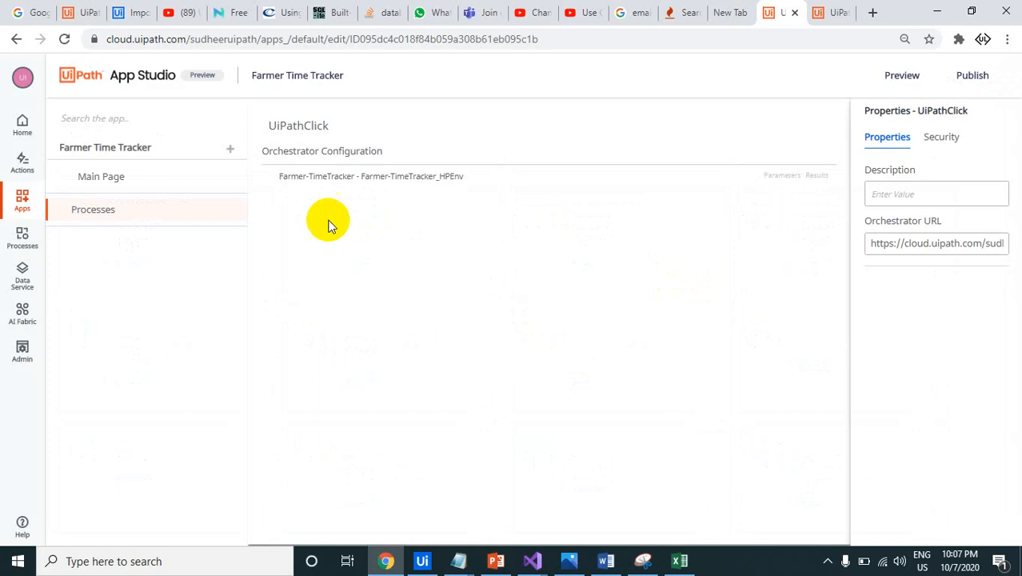
{"action": "left_click", "coordinate": [62, 176]}
{"action": "left_click", "coordinate": [76, 198]}
{"action": "left_click", "coordinate": [89, 220]}
{"action": "left_click", "coordinate": [94, 226]}
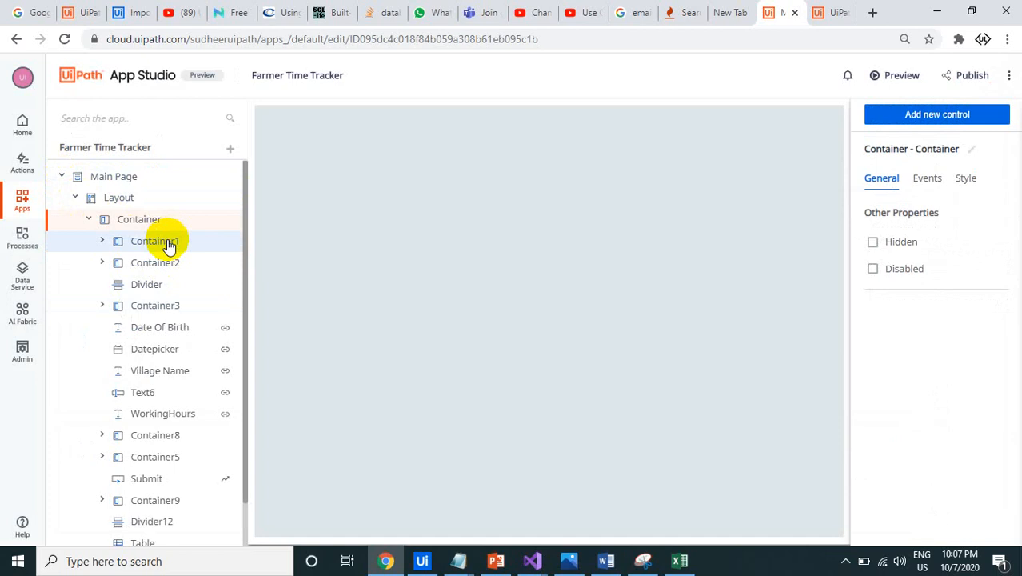
{"action": "left_click", "coordinate": [167, 243]}
{"action": "left_click", "coordinate": [167, 242]}
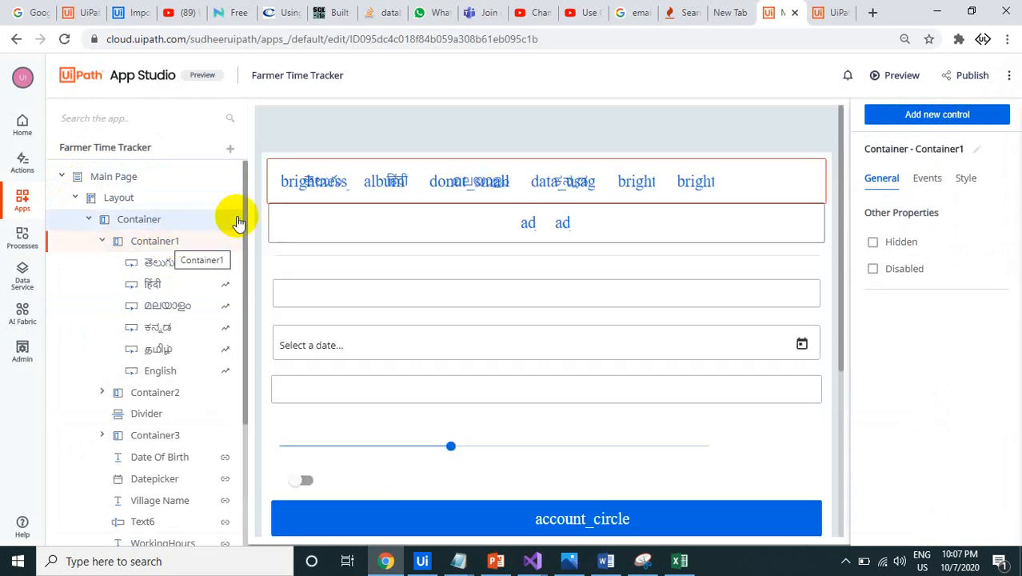
Review the general properties of each language button in Container1, from తెలుగు through English, ending back on తెలుగు
{"action": "left_click", "coordinate": [164, 262]}
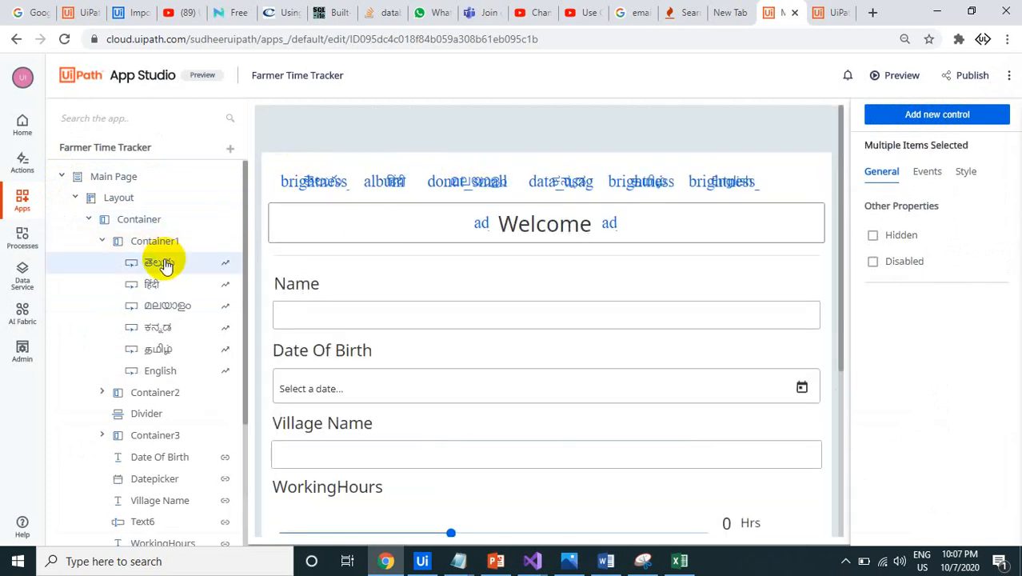
{"action": "left_click", "coordinate": [160, 263]}
{"action": "left_click", "coordinate": [172, 288]}
{"action": "left_click", "coordinate": [174, 308]}
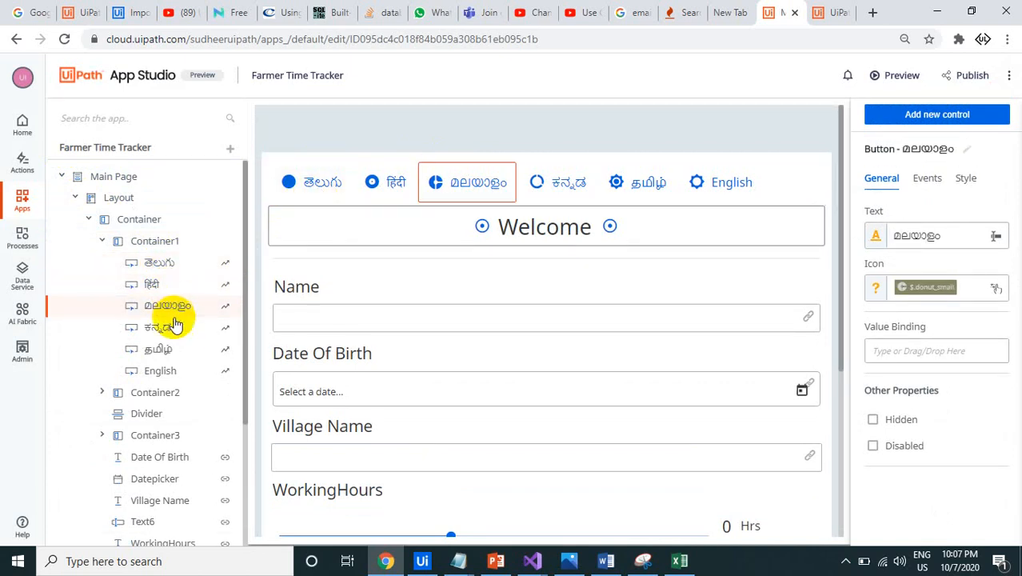
{"action": "left_click", "coordinate": [173, 328]}
{"action": "left_click", "coordinate": [171, 350]}
{"action": "left_click", "coordinate": [173, 372]}
{"action": "left_click", "coordinate": [178, 268]}
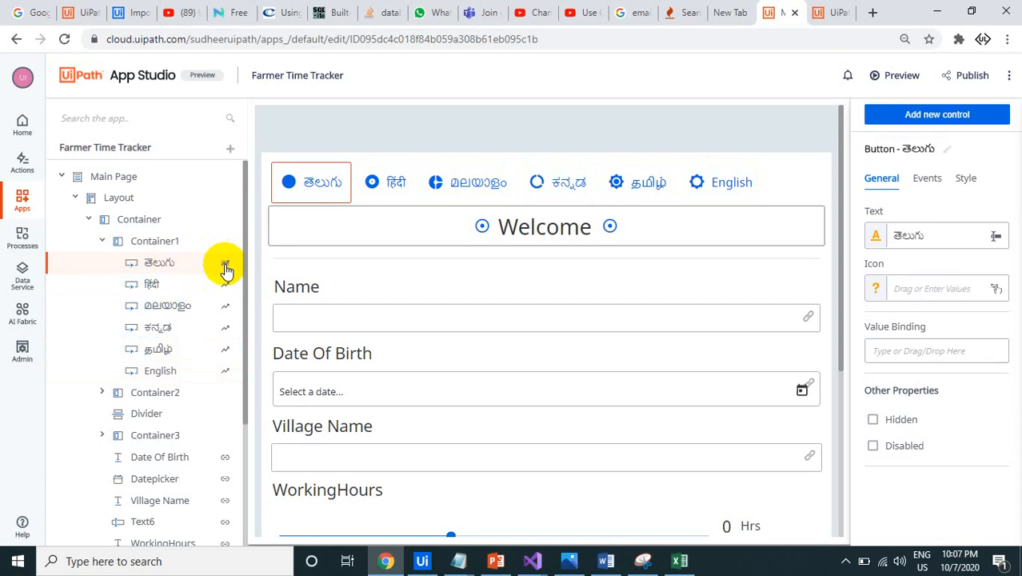
View the click event rules of the తెలుగు button, then return to its general properties and inspect its text
{"action": "left_click", "coordinate": [224, 266]}
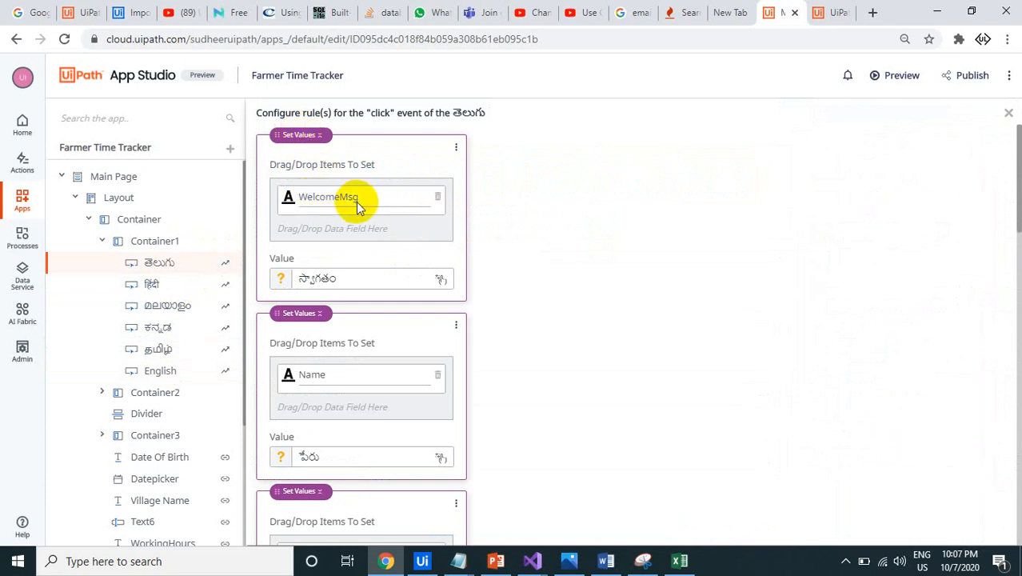
{"action": "left_click", "coordinate": [169, 268]}
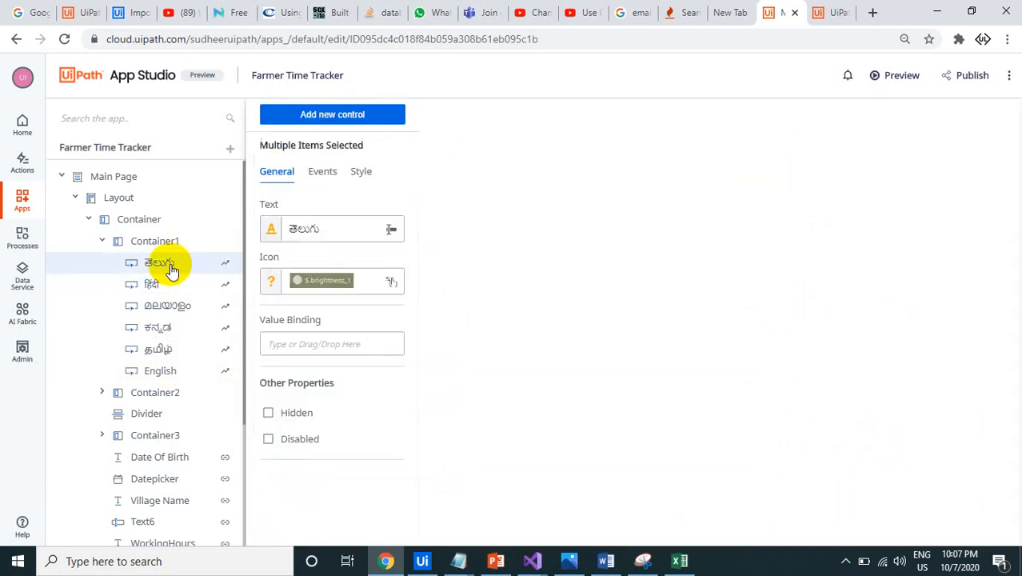
{"action": "left_click", "coordinate": [947, 238]}
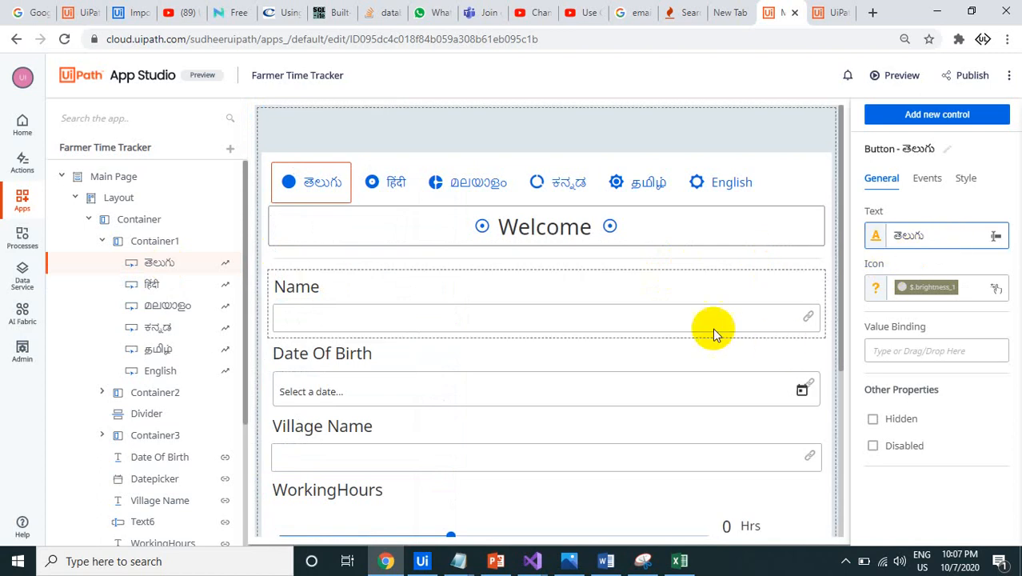
Examine the resources available for the తెలుగు button's icon, including the controls under Main Page
{"action": "left_click", "coordinate": [971, 288]}
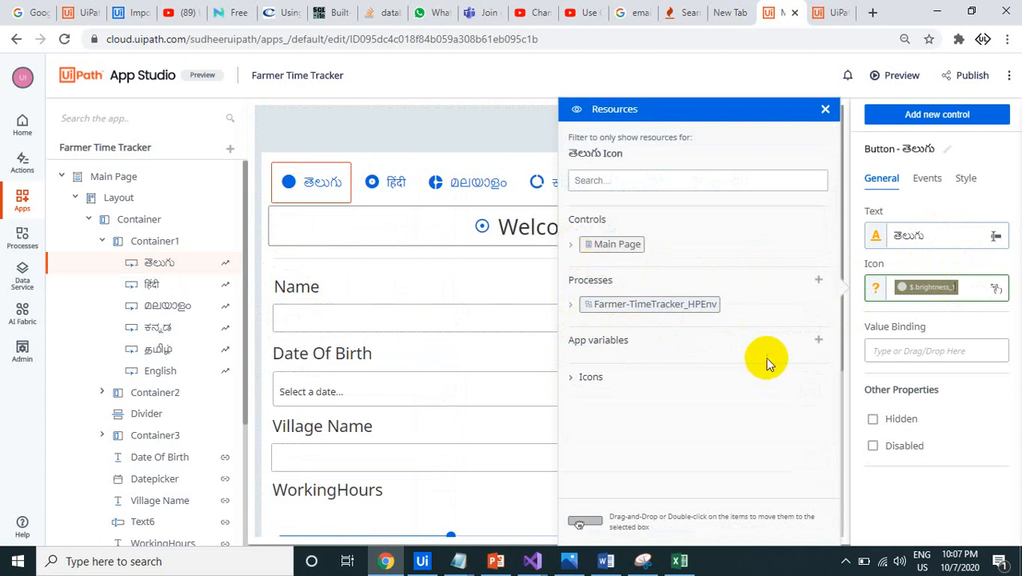
{"action": "left_click", "coordinate": [607, 345]}
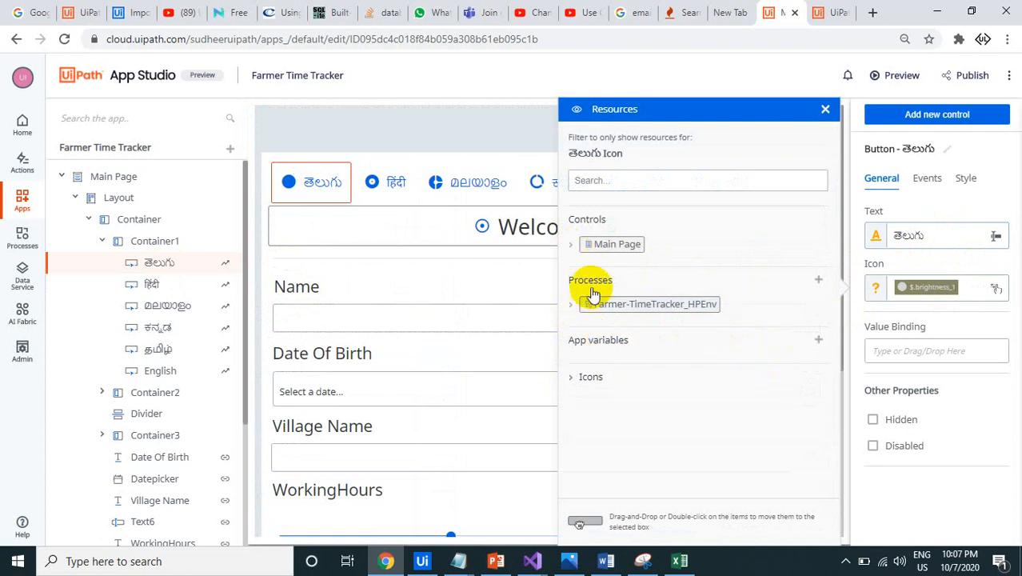
{"action": "left_click", "coordinate": [571, 246]}
{"action": "scroll", "coordinate": [704, 480], "scroll_direction": "down", "scroll_amount": 3}
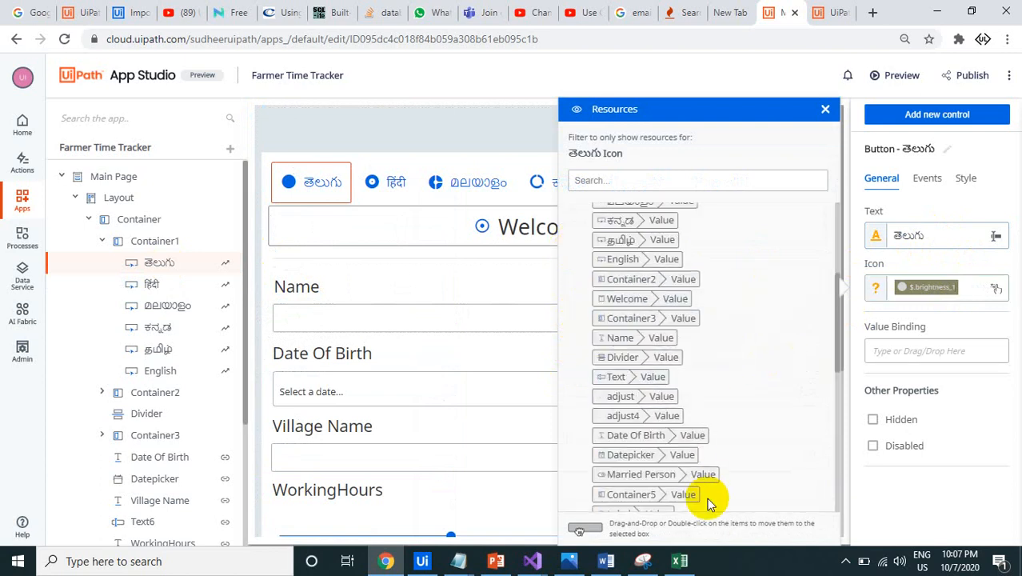
{"action": "scroll", "coordinate": [707, 502], "scroll_direction": "down", "scroll_amount": 5}
{"action": "scroll", "coordinate": [707, 503], "scroll_direction": "up", "scroll_amount": 3}
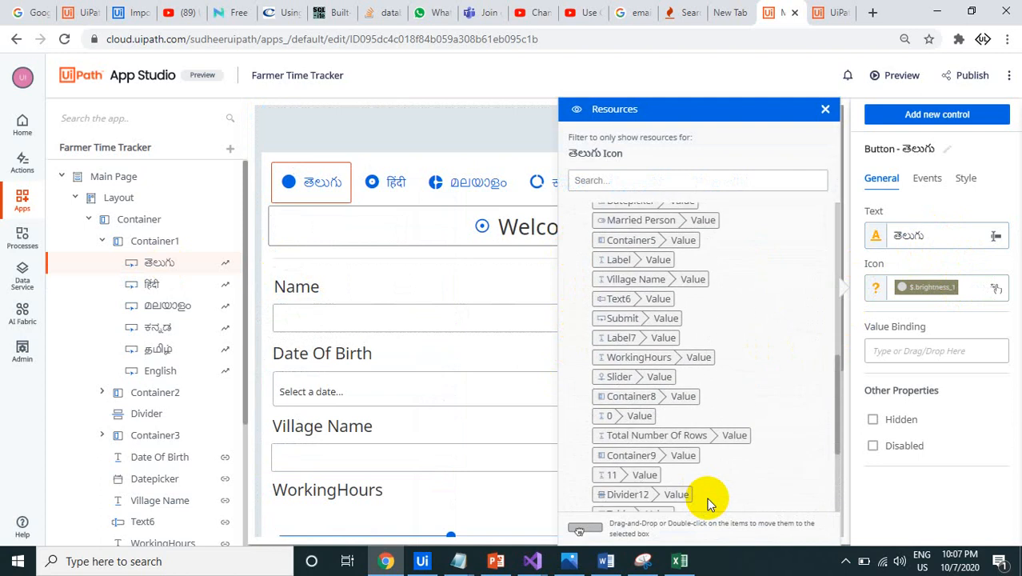
{"action": "scroll", "coordinate": [707, 501], "scroll_direction": "up", "scroll_amount": 3}
{"action": "scroll", "coordinate": [707, 502], "scroll_direction": "down", "scroll_amount": 6}
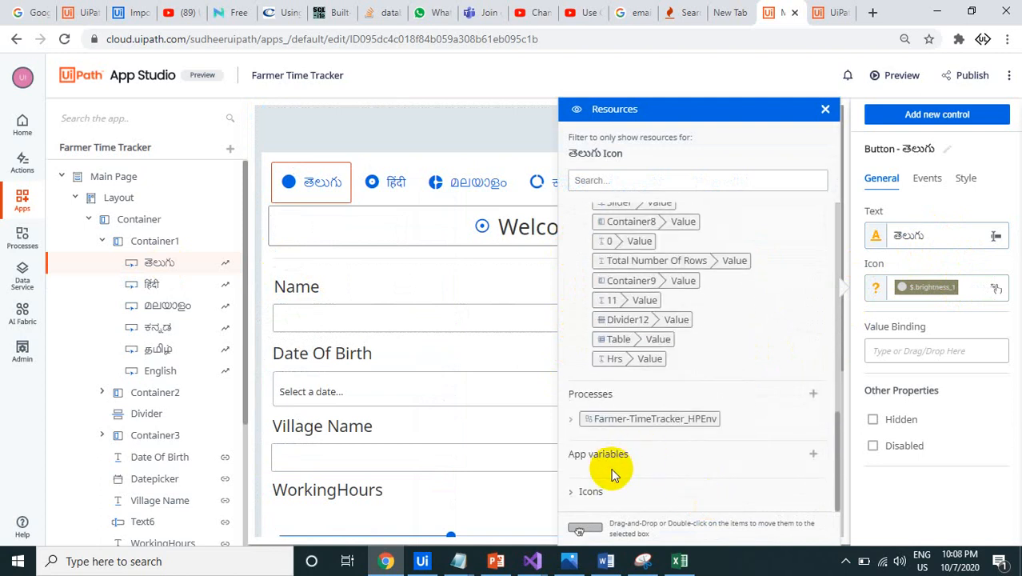
Open the click event rules of the తెలుగు button and inspect the values assigned to WelcomeMsg and Name
{"action": "left_click", "coordinate": [226, 269]}
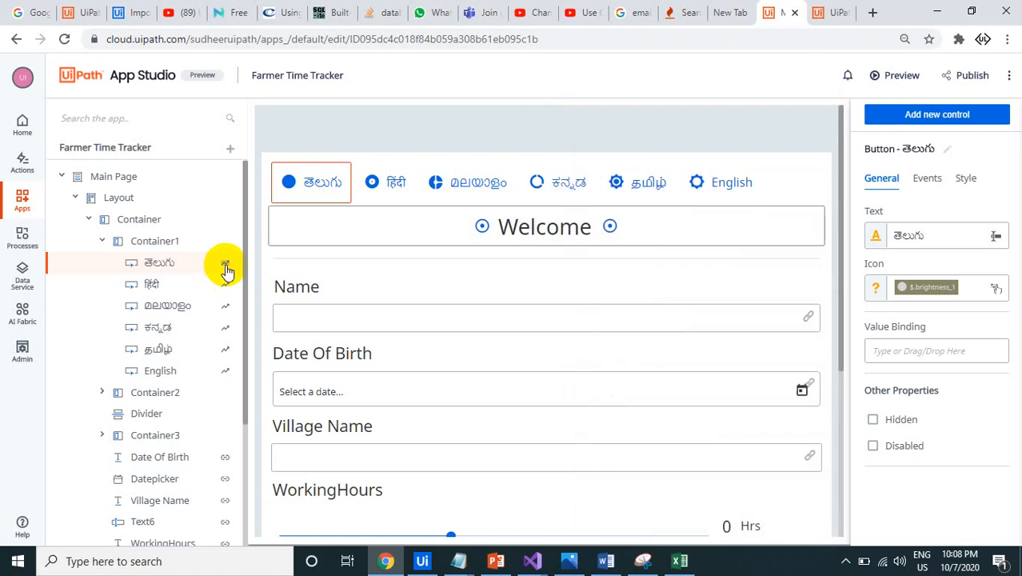
{"action": "left_click", "coordinate": [225, 264]}
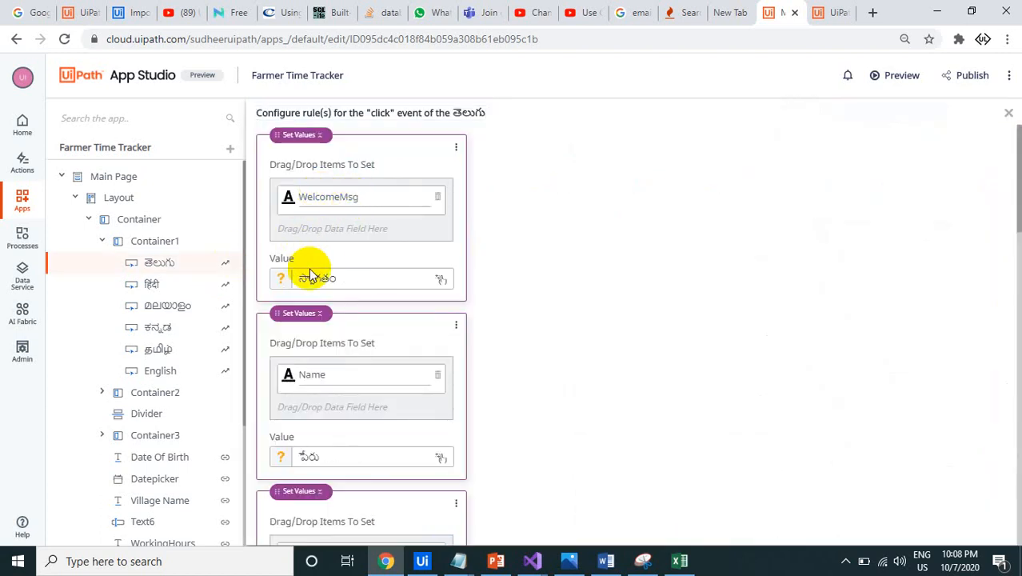
{"action": "left_click", "coordinate": [270, 274]}
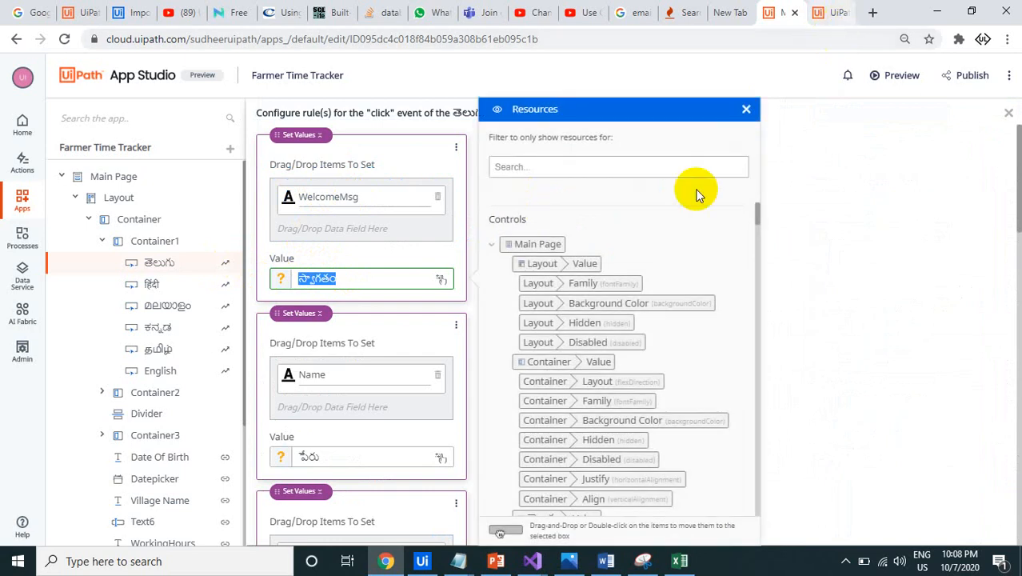
{"action": "left_click", "coordinate": [833, 294]}
{"action": "scroll", "coordinate": [407, 392], "scroll_direction": "down", "scroll_amount": 3}
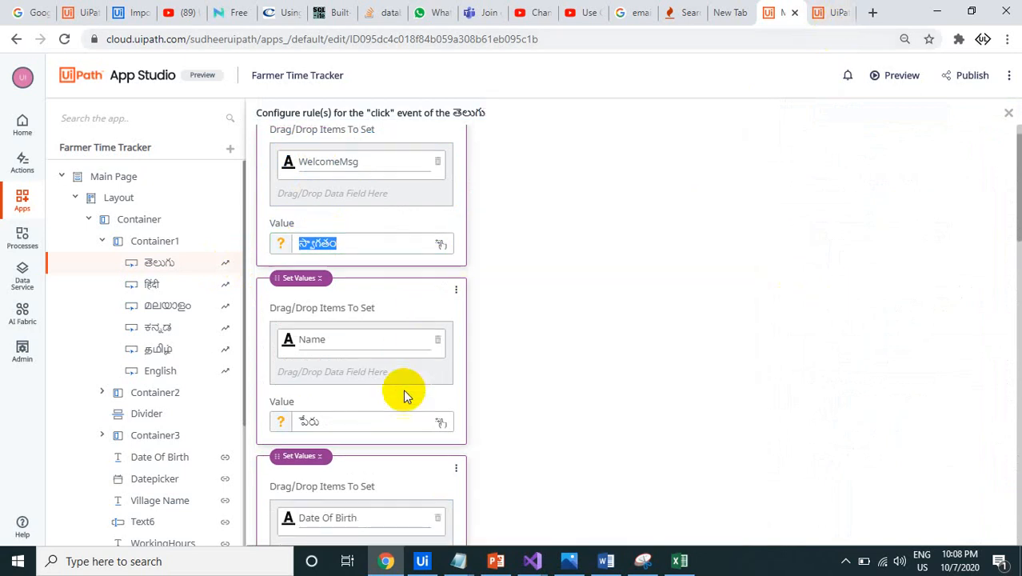
{"action": "left_click", "coordinate": [349, 338]}
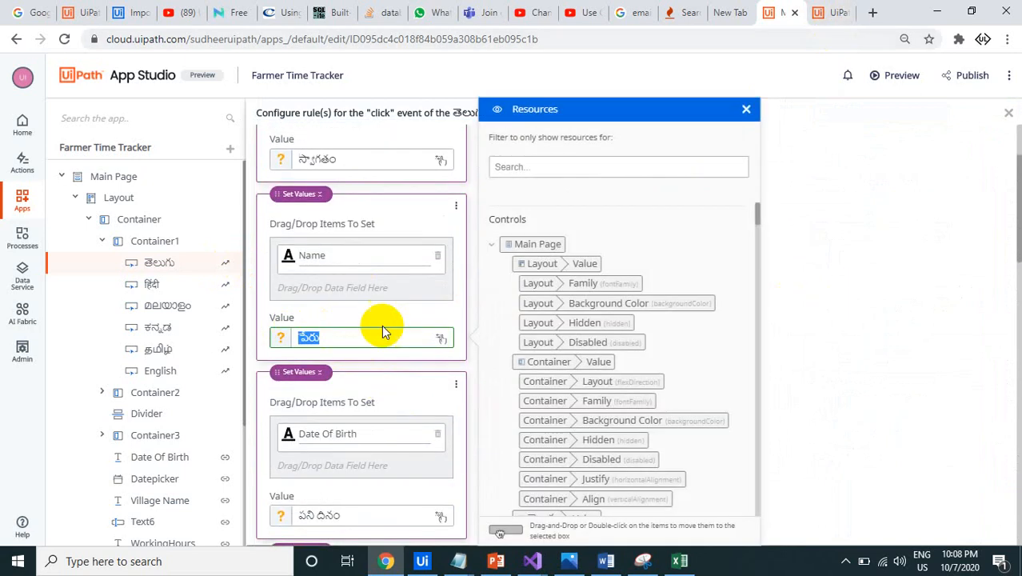
{"action": "left_click", "coordinate": [812, 301]}
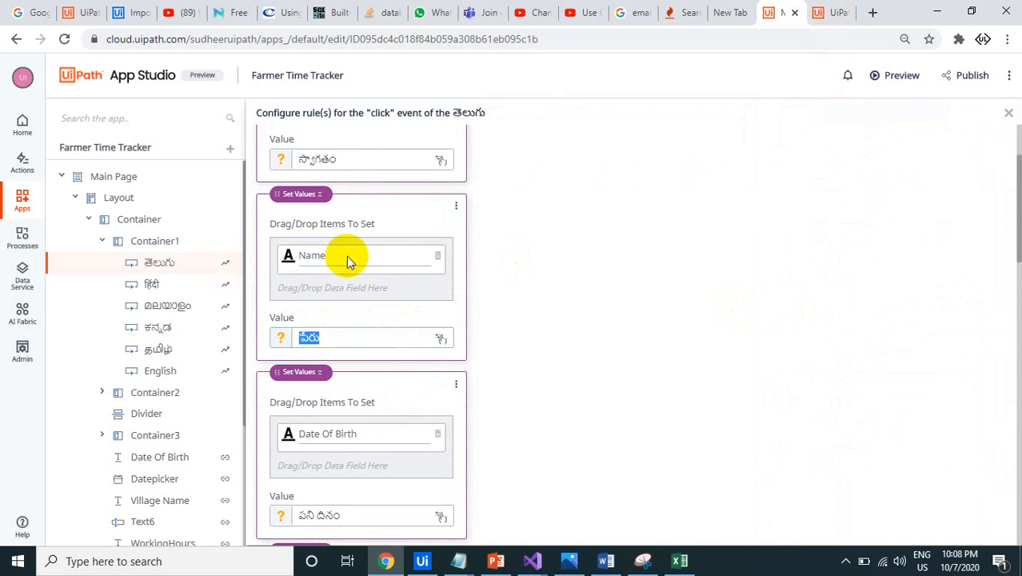
Review the remaining Set Values rules of the తెలుగు button, from Date Of Birth to in_MotherTongue
{"action": "scroll", "coordinate": [345, 261], "scroll_direction": "down", "scroll_amount": 1}
{"action": "scroll", "coordinate": [345, 261], "scroll_direction": "down", "scroll_amount": 2}
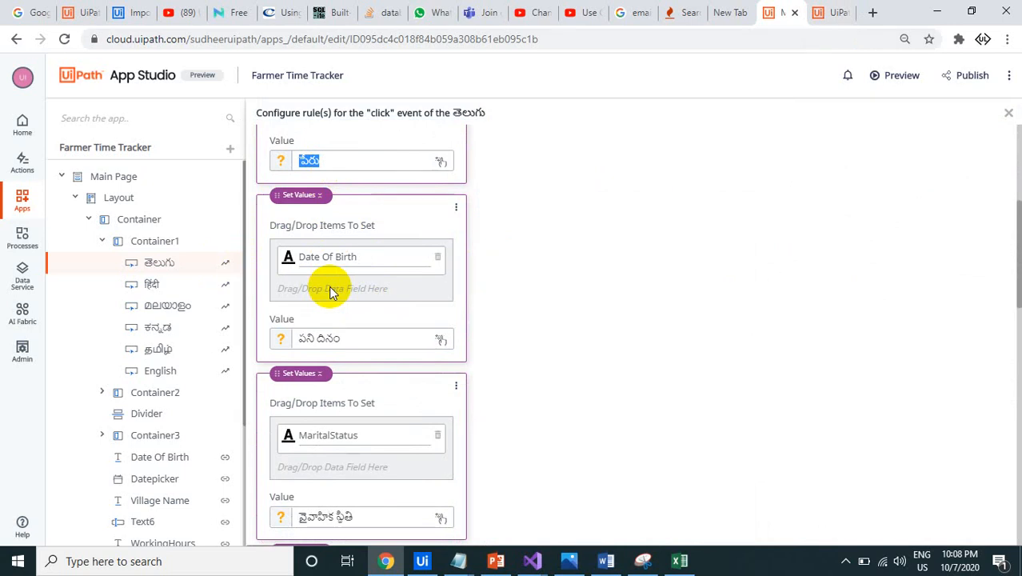
{"action": "scroll", "coordinate": [331, 292], "scroll_direction": "down", "scroll_amount": 2}
{"action": "scroll", "coordinate": [326, 376], "scroll_direction": "down", "scroll_amount": 2}
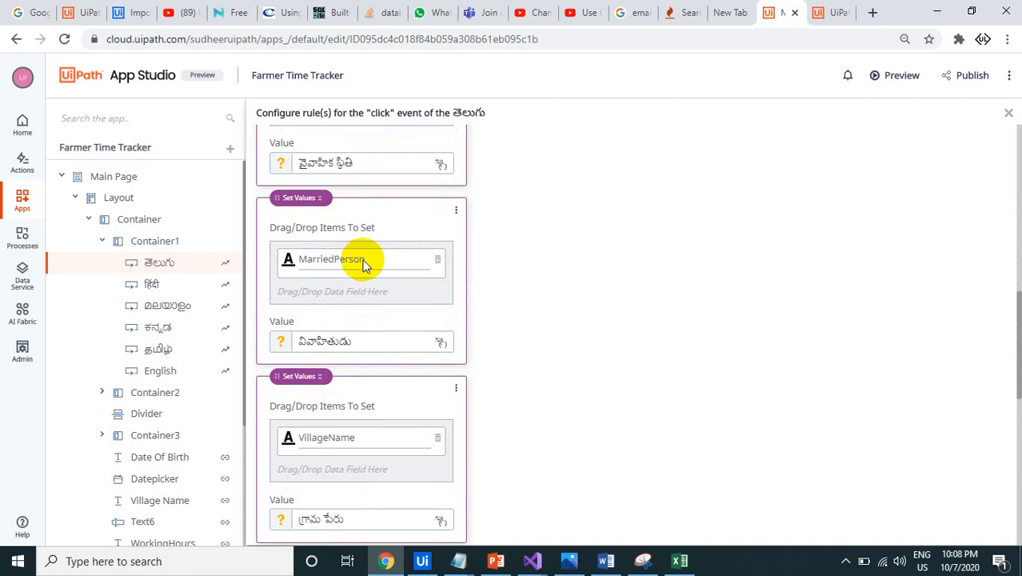
{"action": "scroll", "coordinate": [362, 264], "scroll_direction": "down", "scroll_amount": 2}
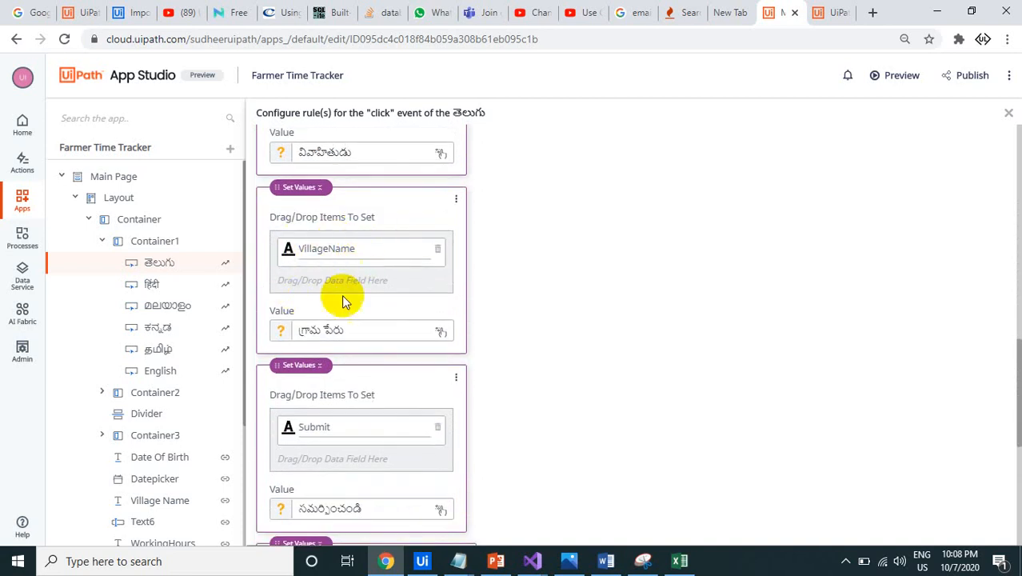
{"action": "scroll", "coordinate": [343, 300], "scroll_direction": "down", "scroll_amount": 2}
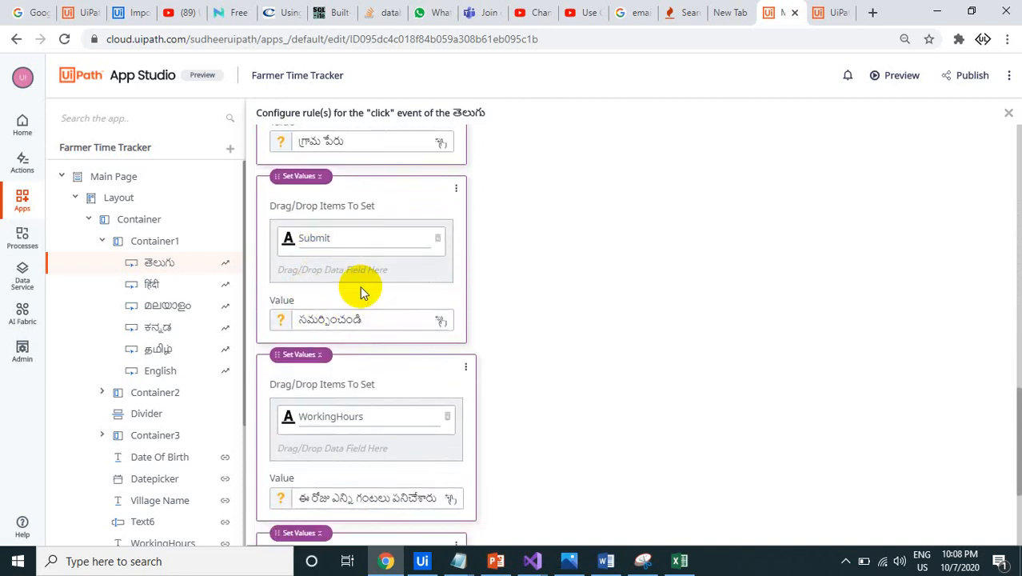
{"action": "scroll", "coordinate": [360, 292], "scroll_direction": "down", "scroll_amount": 1}
{"action": "scroll", "coordinate": [360, 285], "scroll_direction": "down", "scroll_amount": 1}
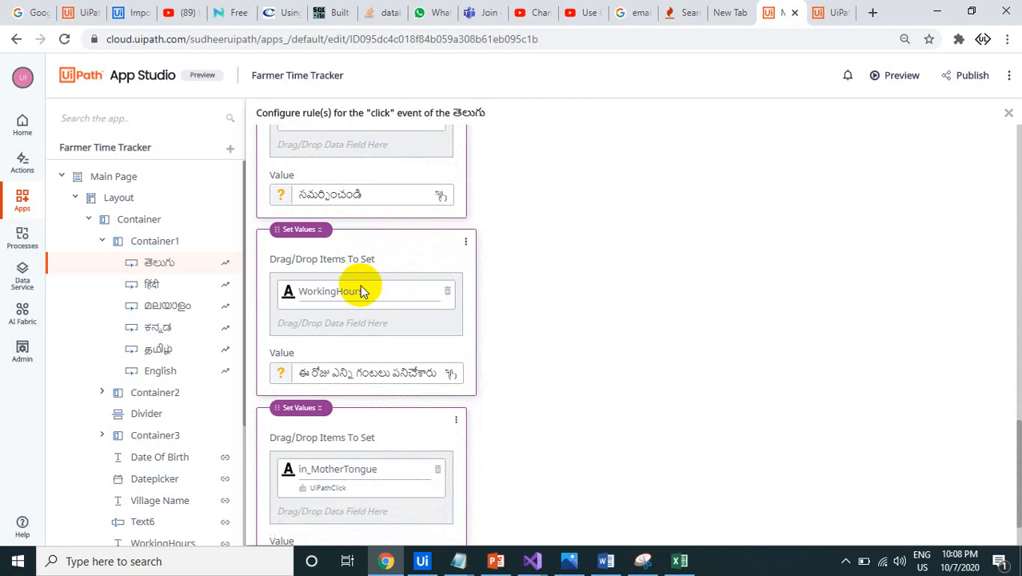
{"action": "scroll", "coordinate": [356, 306], "scroll_direction": "down", "scroll_amount": 1}
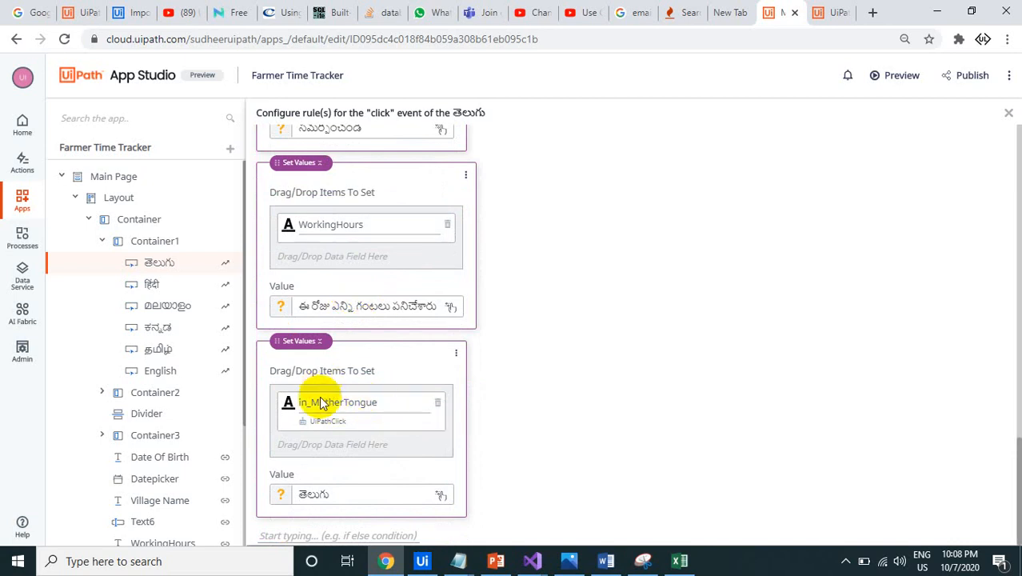
{"action": "left_click", "coordinate": [385, 413]}
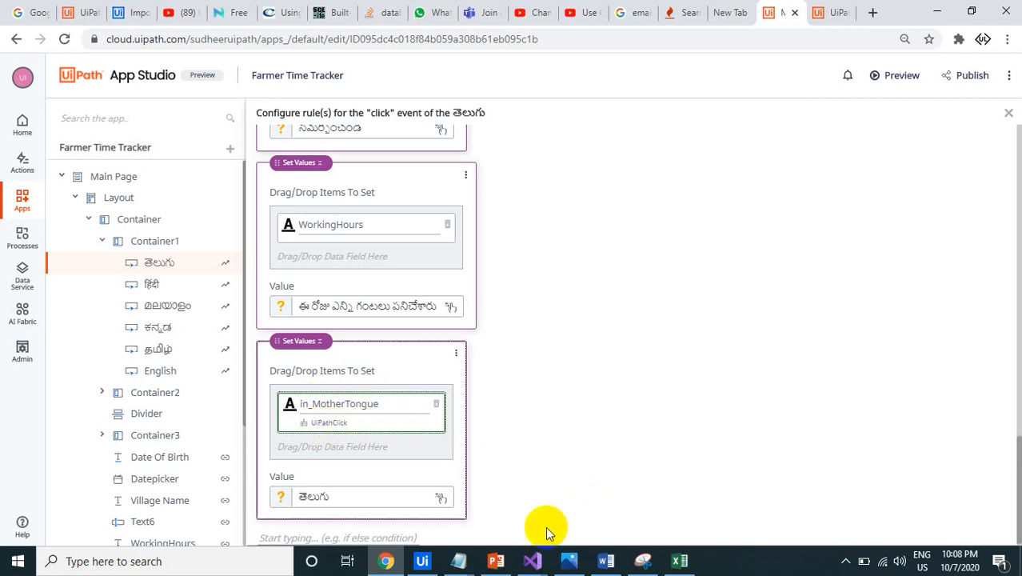
Switch to UiPath Studio and locate the in_MotherTongue argument among the Main workflow's arguments
{"action": "left_click", "coordinate": [422, 561]}
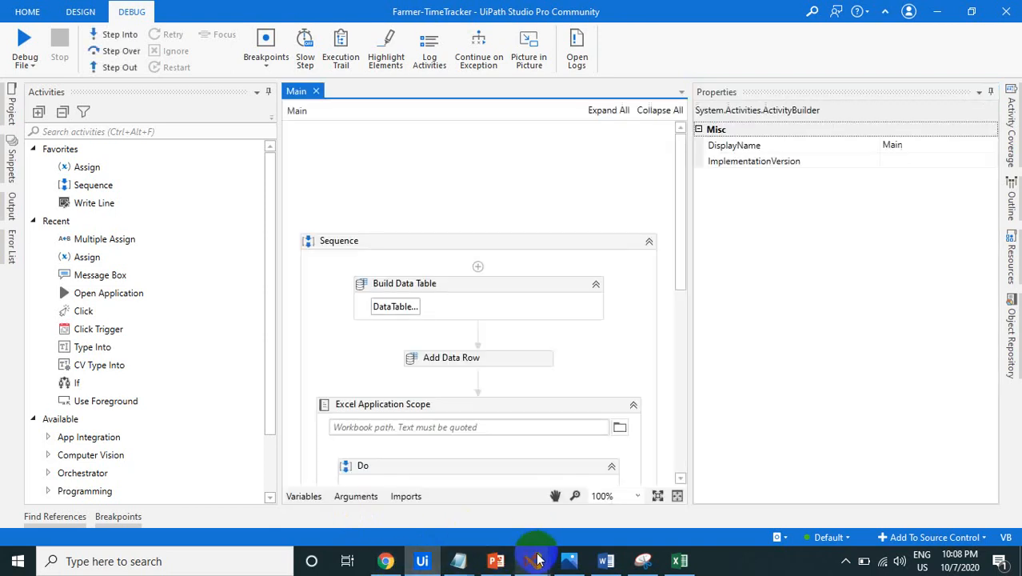
{"action": "left_click", "coordinate": [361, 494]}
{"action": "scroll", "coordinate": [374, 422], "scroll_direction": "down", "scroll_amount": 2}
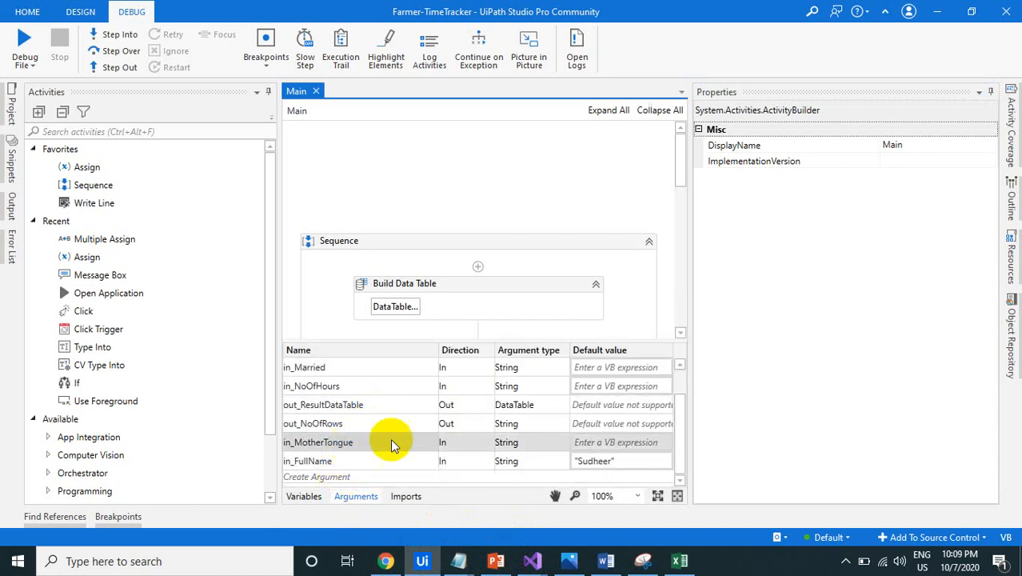
{"action": "left_click", "coordinate": [392, 446]}
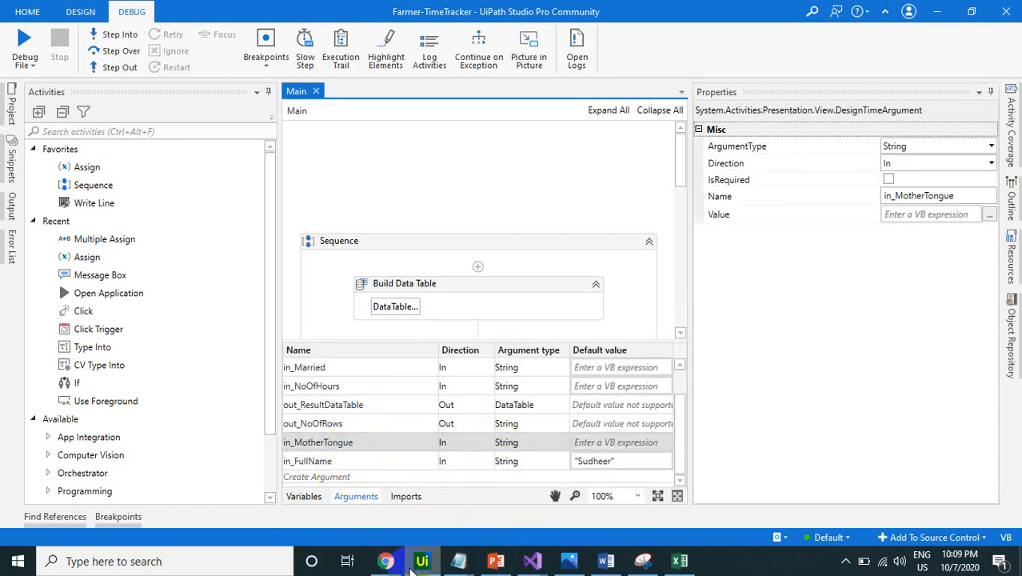
Switch back to App Studio in Chrome and inspect the value assigned to in_MotherTongue in the తెలుగు rules
{"action": "left_click", "coordinate": [388, 562]}
{"action": "left_click", "coordinate": [313, 497]}
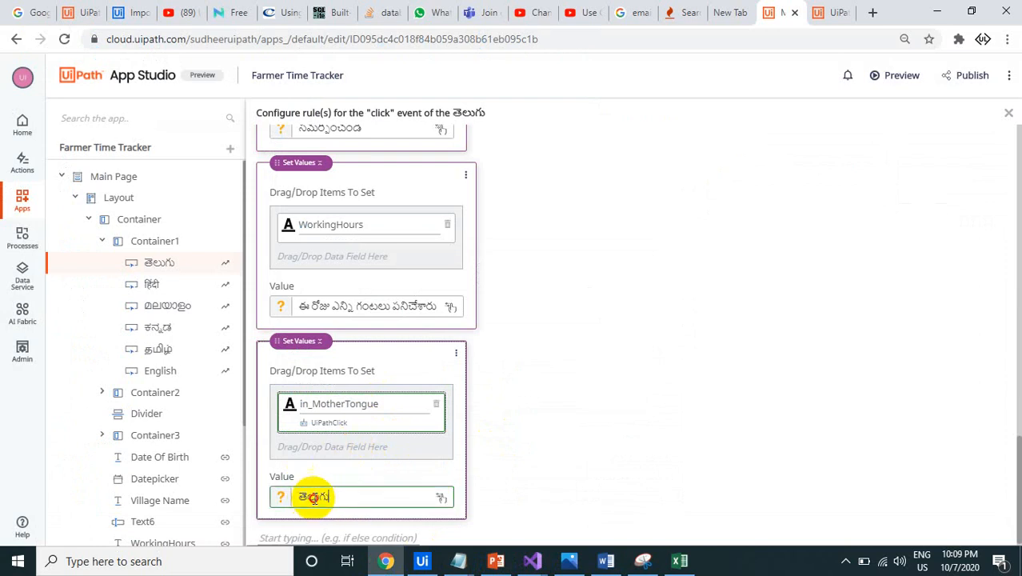
{"action": "double_click", "coordinate": [317, 497]}
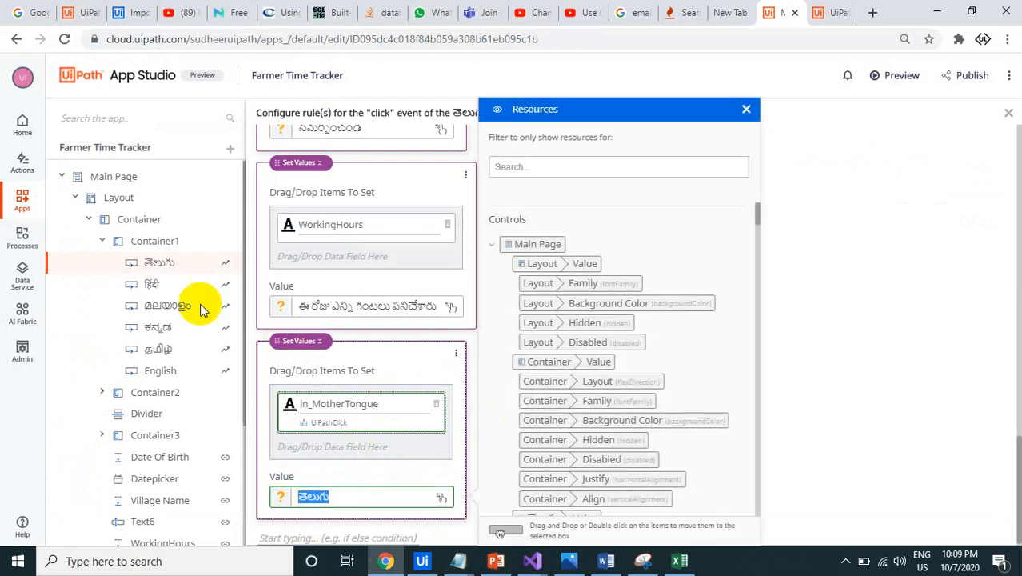
Open the click event rules of the हिंदी button and review their Set Values entries down to in_MotherTongue
{"action": "left_click", "coordinate": [226, 286]}
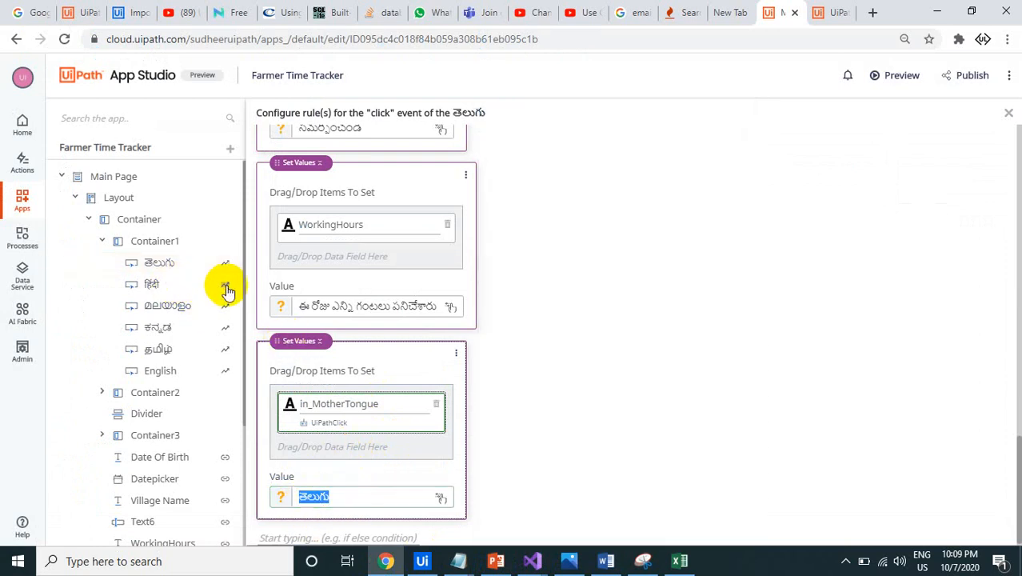
{"action": "scroll", "coordinate": [373, 289], "scroll_direction": "down", "scroll_amount": 3}
{"action": "scroll", "coordinate": [373, 288], "scroll_direction": "up", "scroll_amount": 1}
{"action": "scroll", "coordinate": [374, 289], "scroll_direction": "down", "scroll_amount": 3}
{"action": "scroll", "coordinate": [373, 295], "scroll_direction": "down", "scroll_amount": 5}
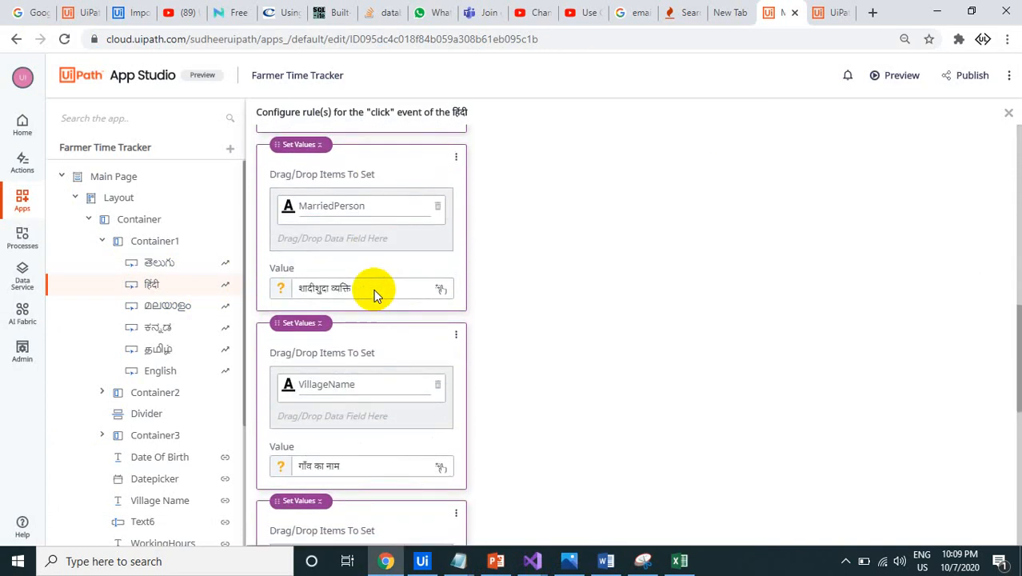
{"action": "scroll", "coordinate": [375, 295], "scroll_direction": "down", "scroll_amount": 7}
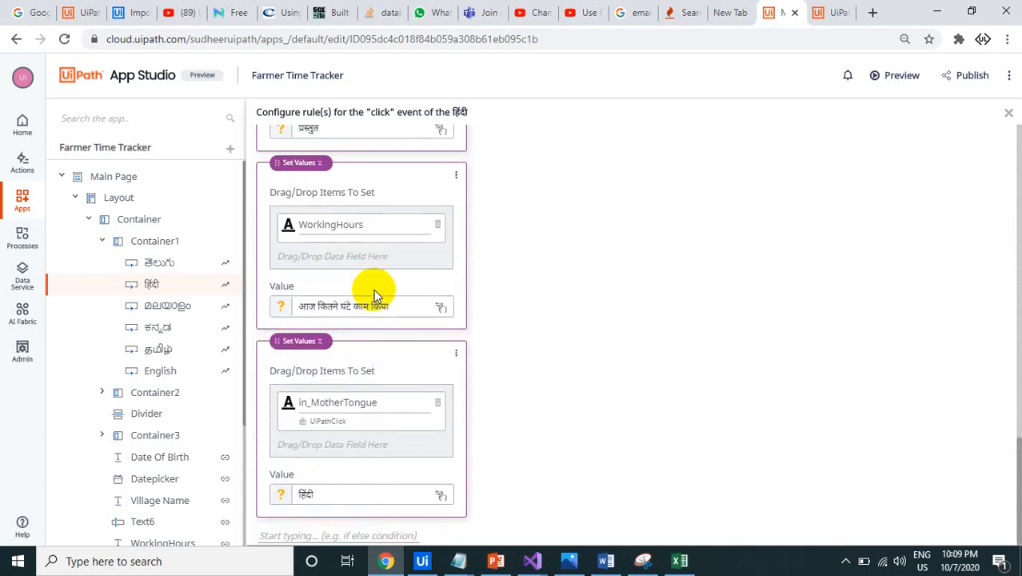
{"action": "double_click", "coordinate": [314, 494]}
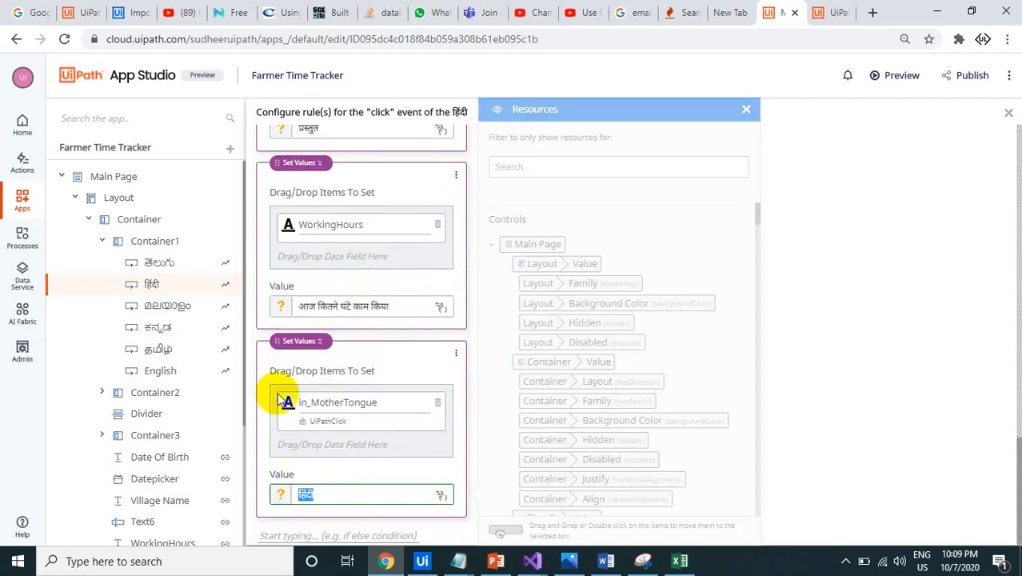
Return to the page layout and inspect the text and value binding of the Welcome header inside Container2
{"action": "left_click", "coordinate": [169, 245]}
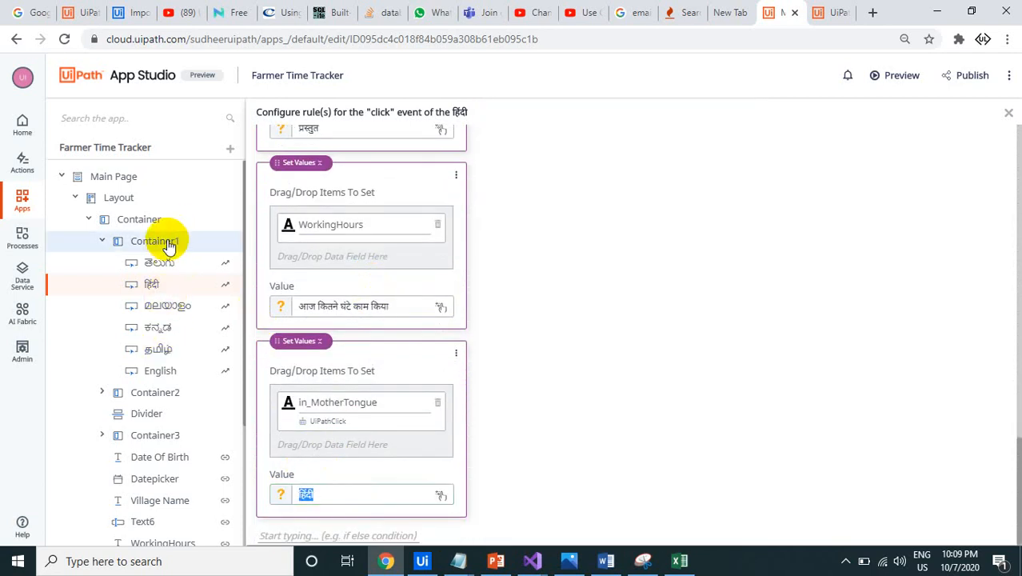
{"action": "left_click", "coordinate": [165, 251]}
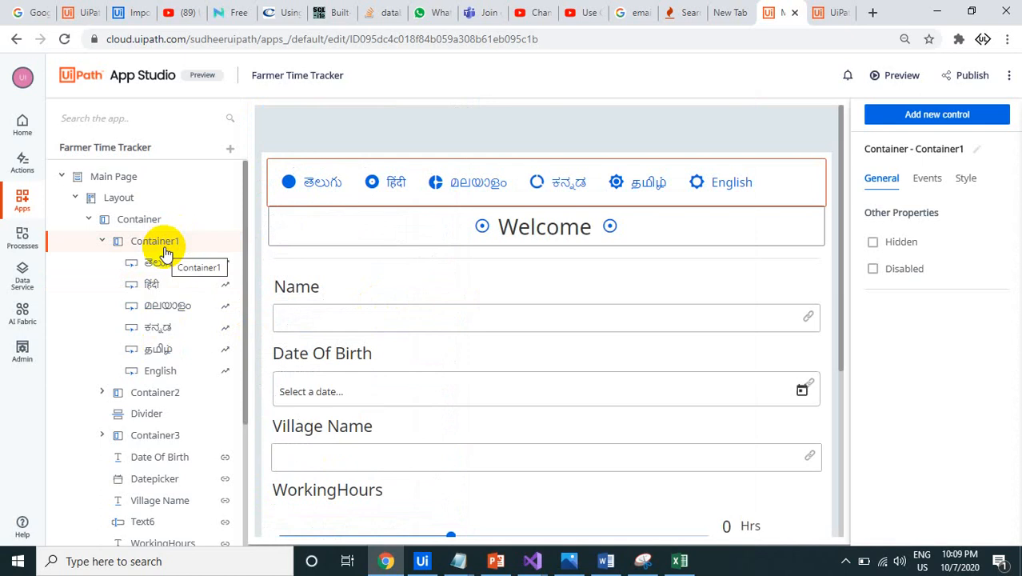
{"action": "left_click", "coordinate": [155, 394]}
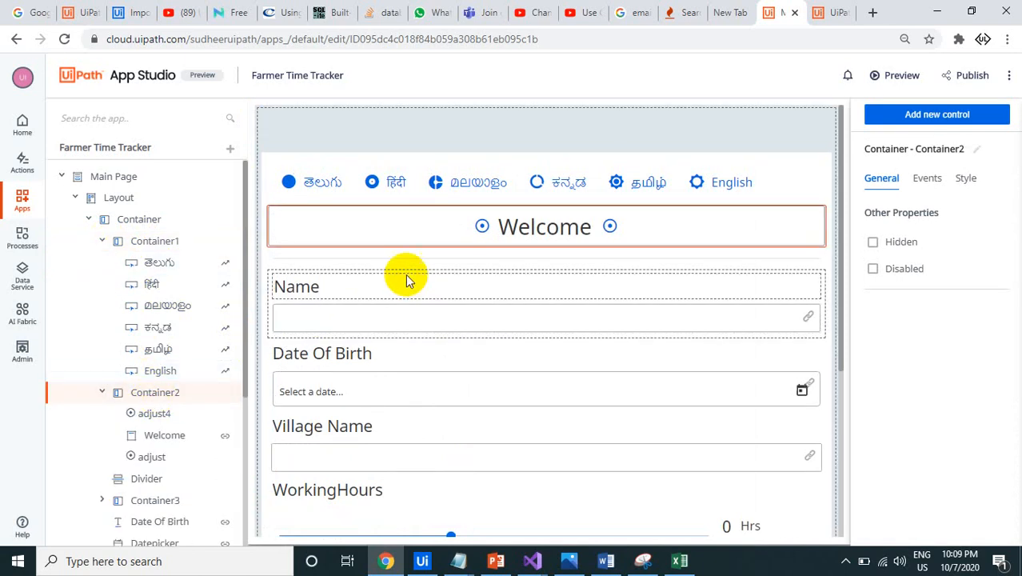
{"action": "left_click", "coordinate": [520, 229]}
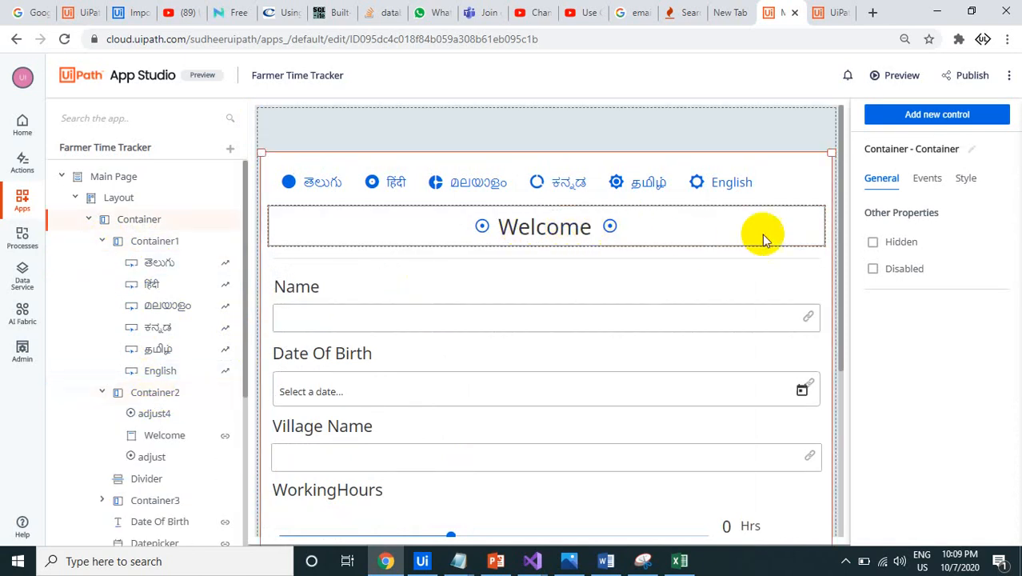
{"action": "left_click", "coordinate": [926, 179]}
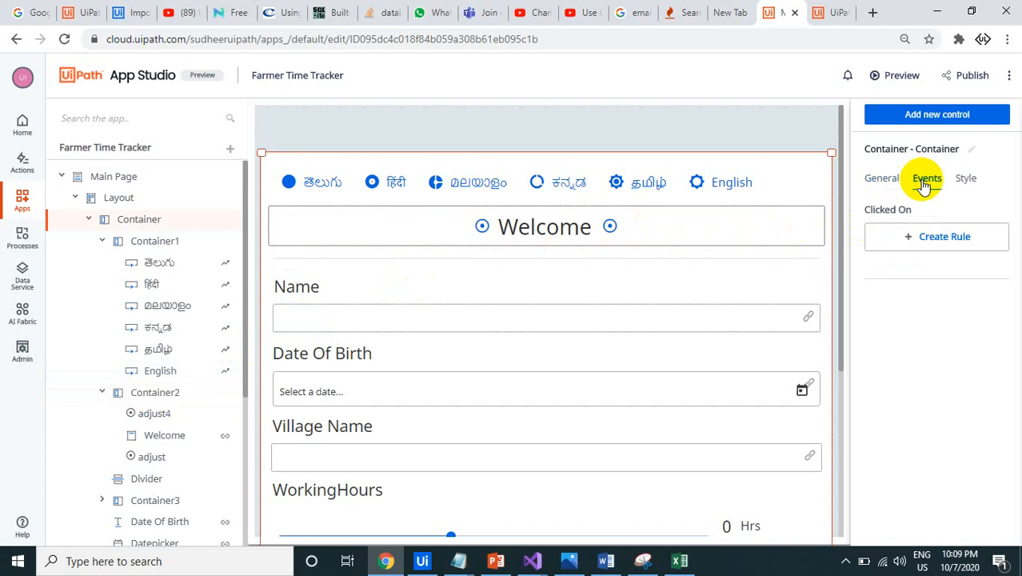
{"action": "left_click", "coordinate": [554, 227]}
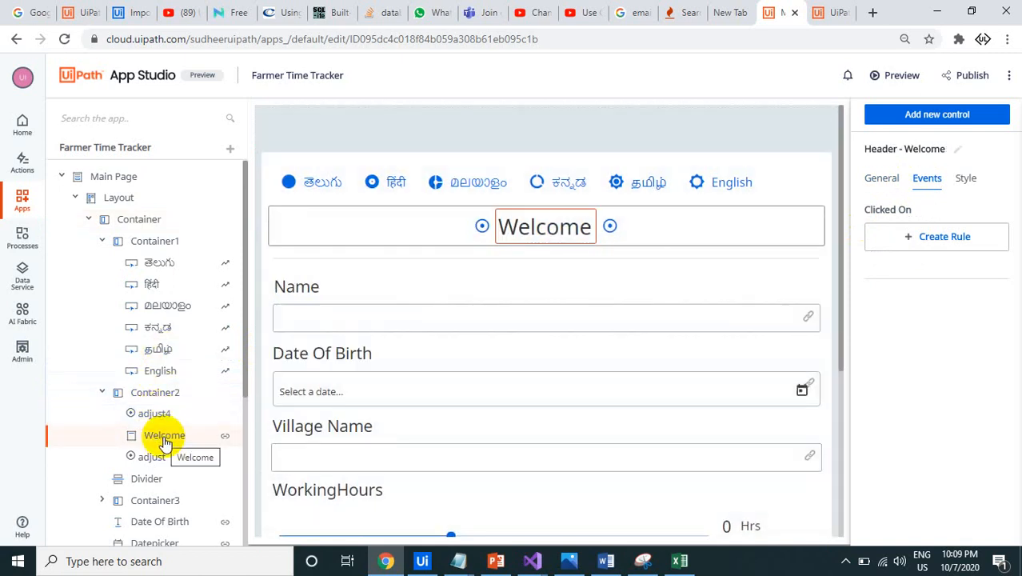
{"action": "left_click", "coordinate": [889, 178]}
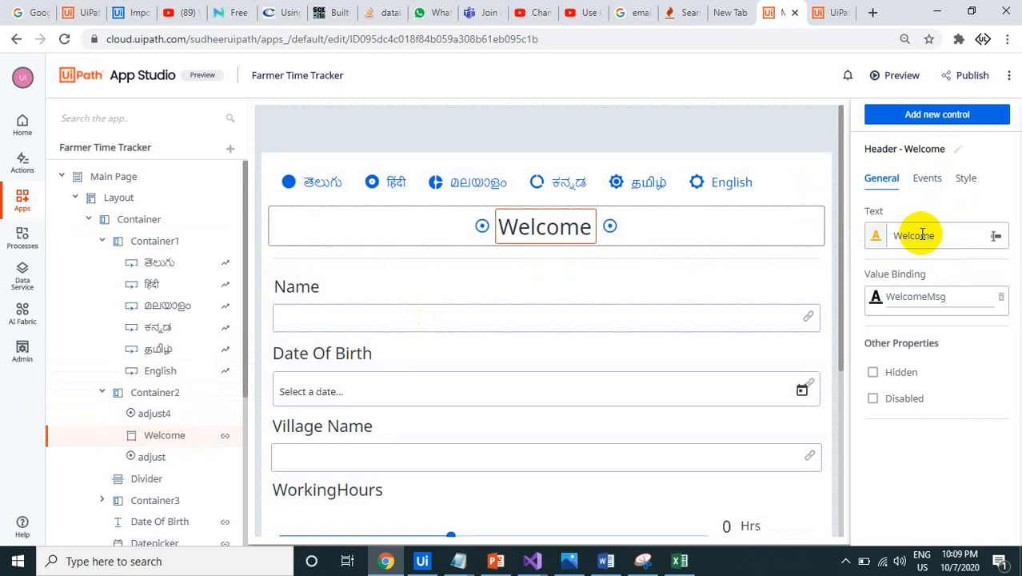
{"action": "left_click_drag", "start_coordinate": [937, 235], "coordinate": [883, 235]}
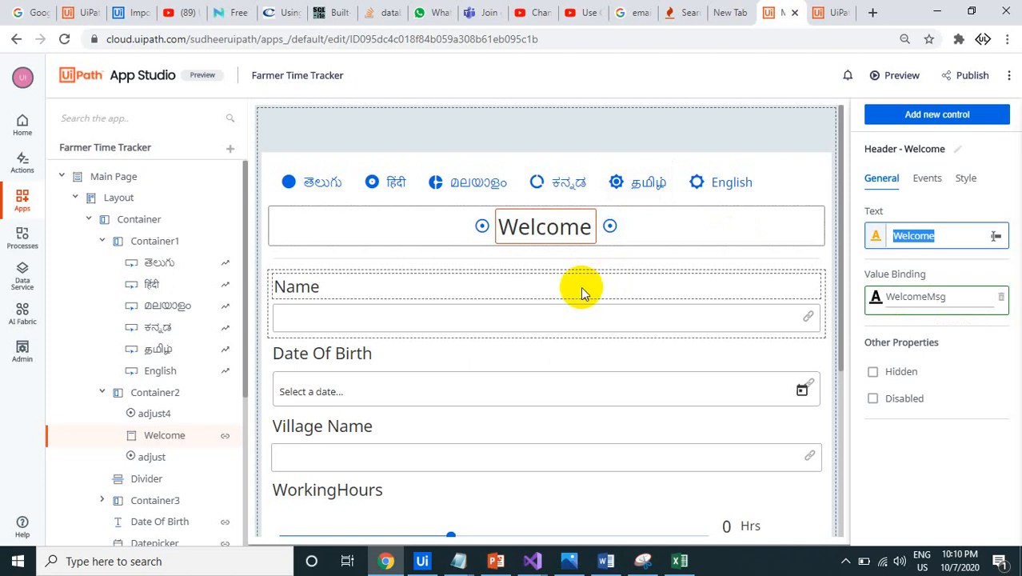
Inspect the value bindings of the Name, Date Of Birth, Village Name and WorkingHours labels
{"action": "left_click", "coordinate": [296, 288]}
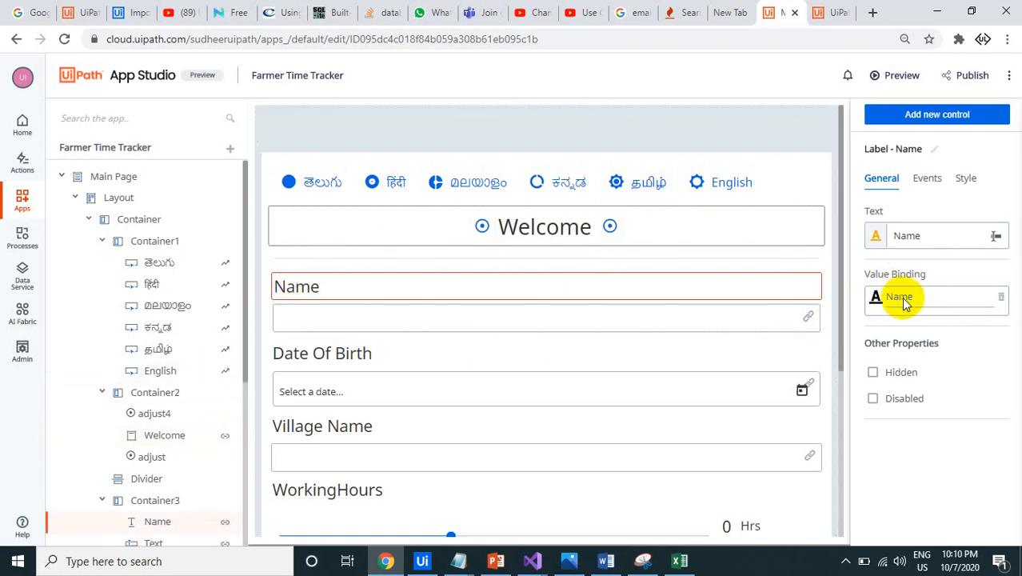
{"action": "left_click", "coordinate": [344, 353]}
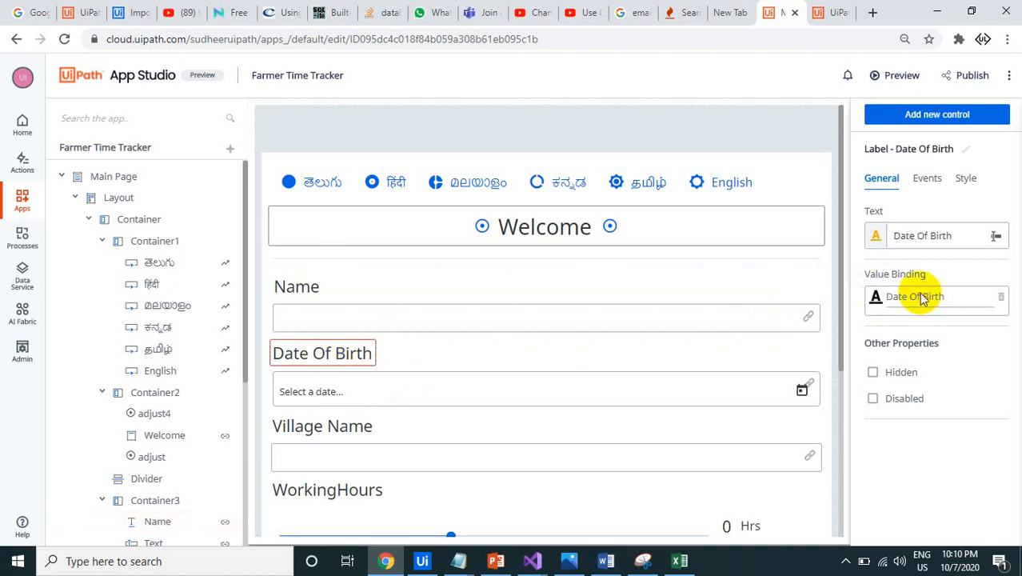
{"action": "scroll", "coordinate": [560, 352], "scroll_direction": "down", "scroll_amount": 2}
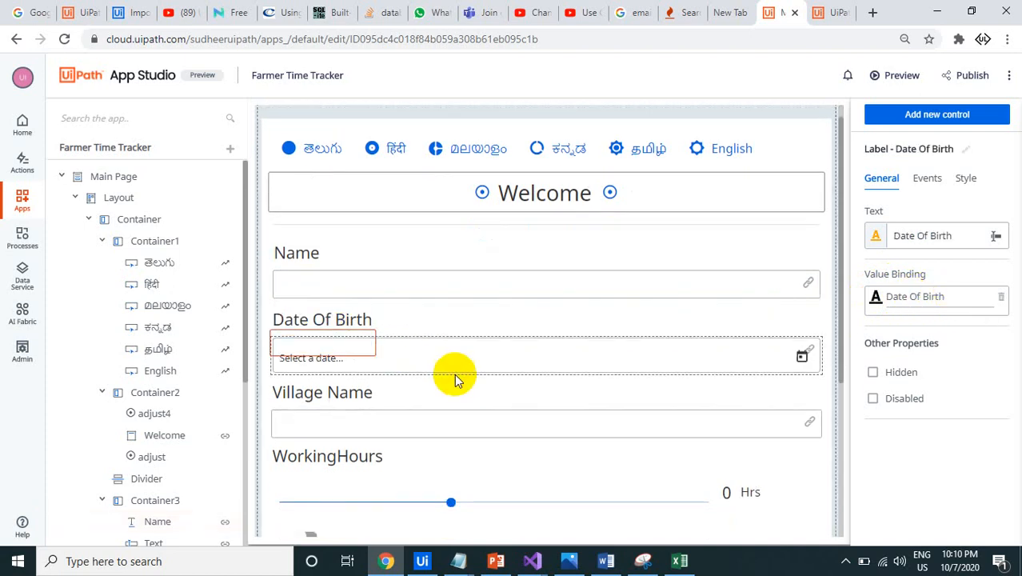
{"action": "left_click", "coordinate": [341, 265]}
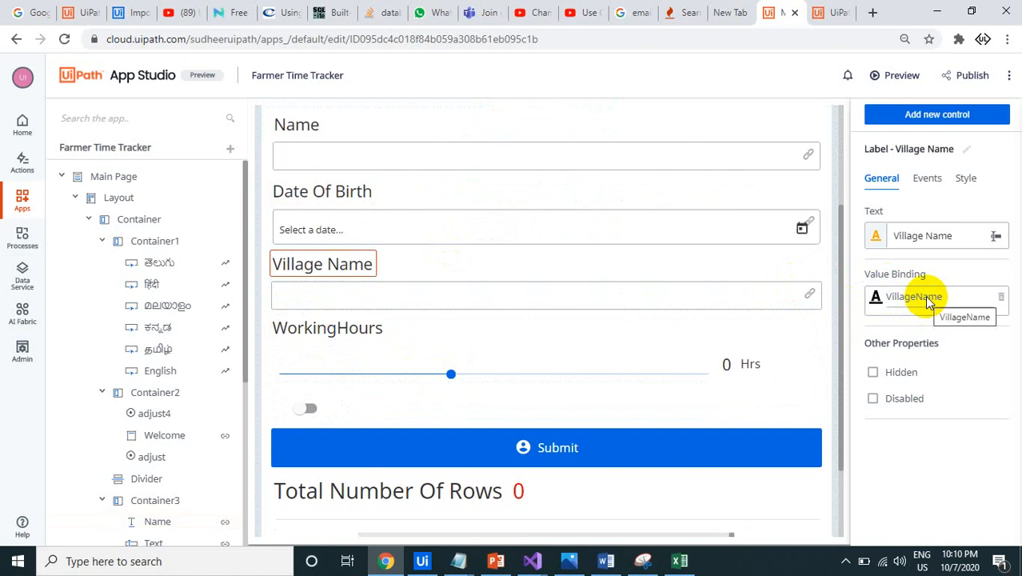
{"action": "left_click", "coordinate": [366, 324]}
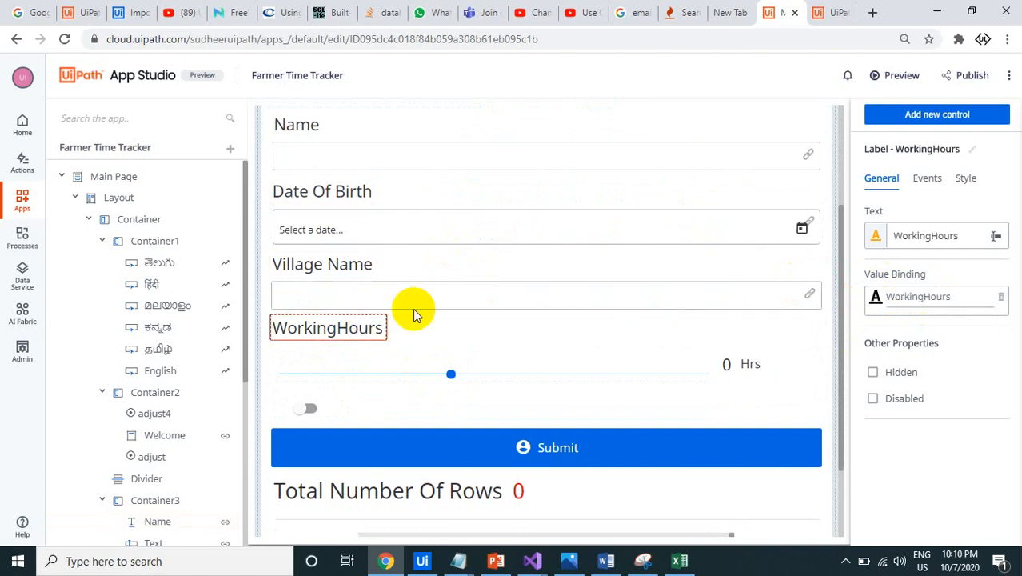
{"action": "scroll", "coordinate": [511, 277], "scroll_direction": "up", "scroll_amount": 3}
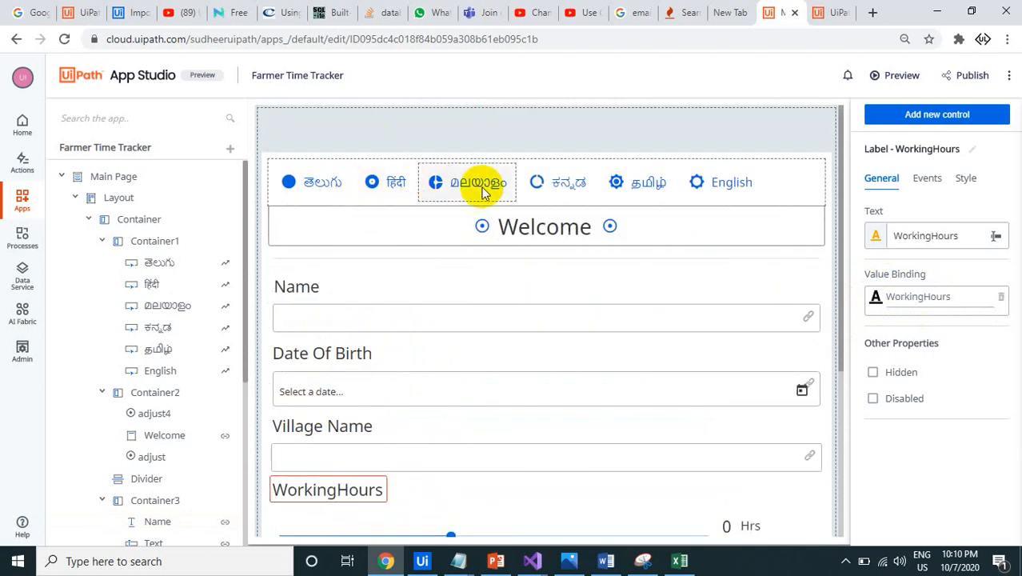
Inspect the value bindings of the working hours slider, the Name text box and the date picker
{"action": "scroll", "coordinate": [463, 348], "scroll_direction": "down", "scroll_amount": 5}
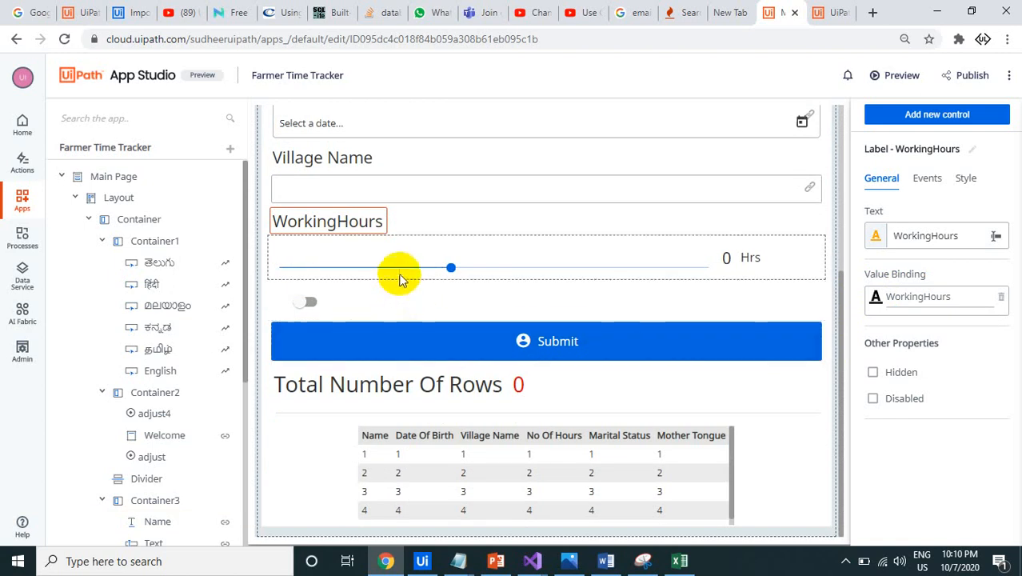
{"action": "left_click", "coordinate": [402, 272]}
{"action": "scroll", "coordinate": [402, 272], "scroll_direction": "up", "scroll_amount": 5}
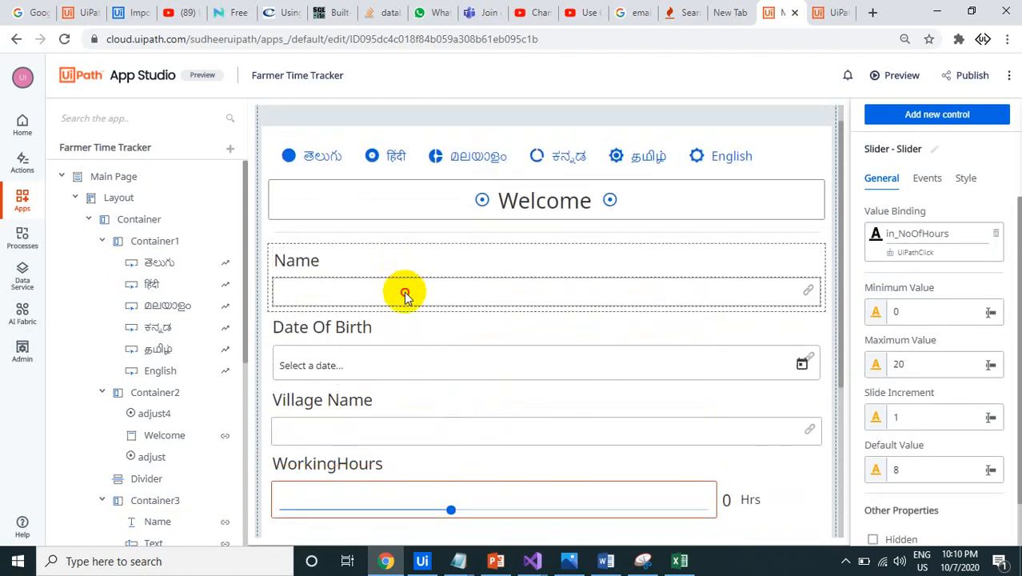
{"action": "left_click", "coordinate": [405, 295]}
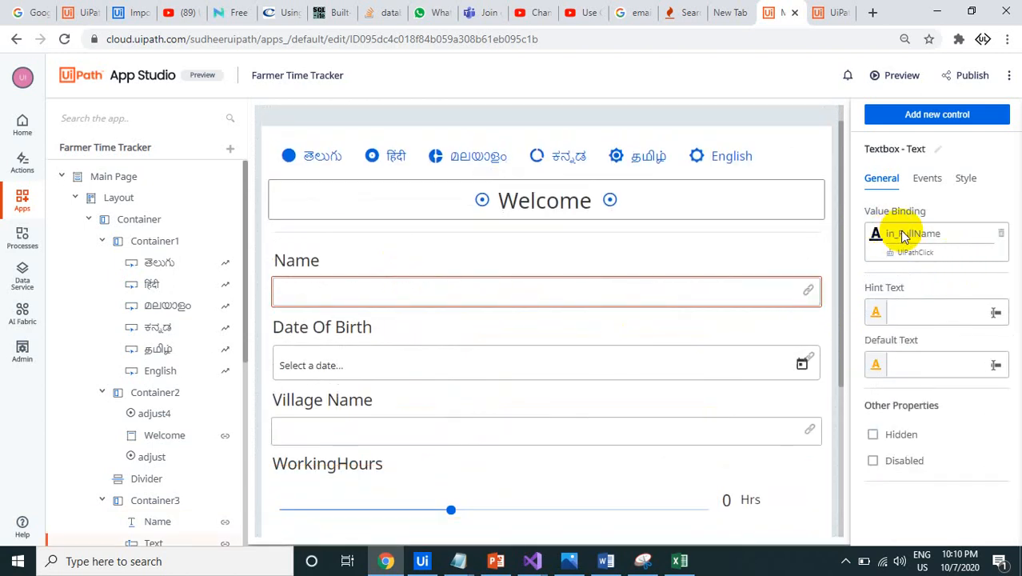
{"action": "left_click", "coordinate": [512, 361]}
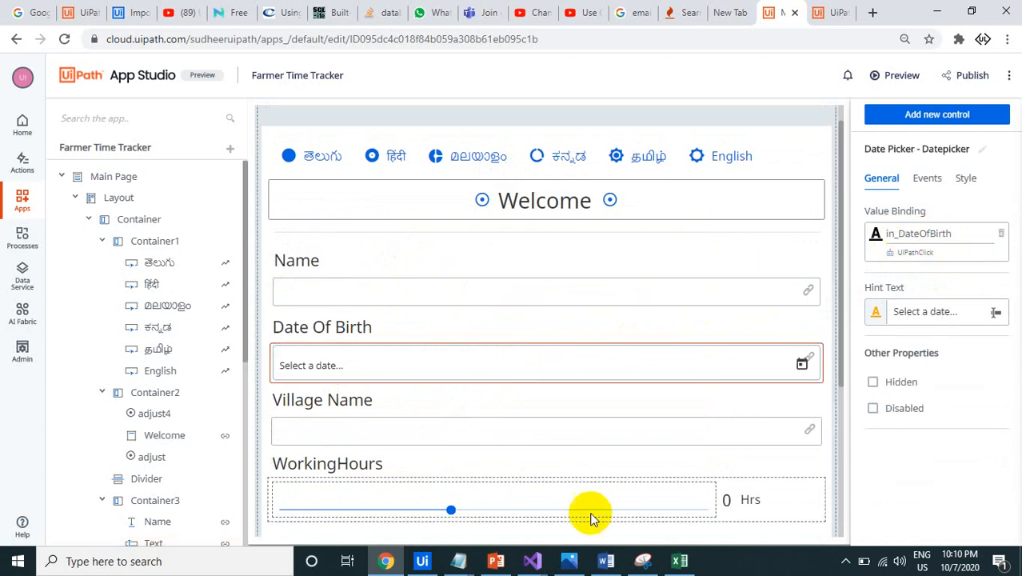
Switch to UiPath Studio and locate the in_Married, in_NoOfHours, in_FullName and in_DateOfBirth arguments of the Main workflow
{"action": "left_click", "coordinate": [422, 561]}
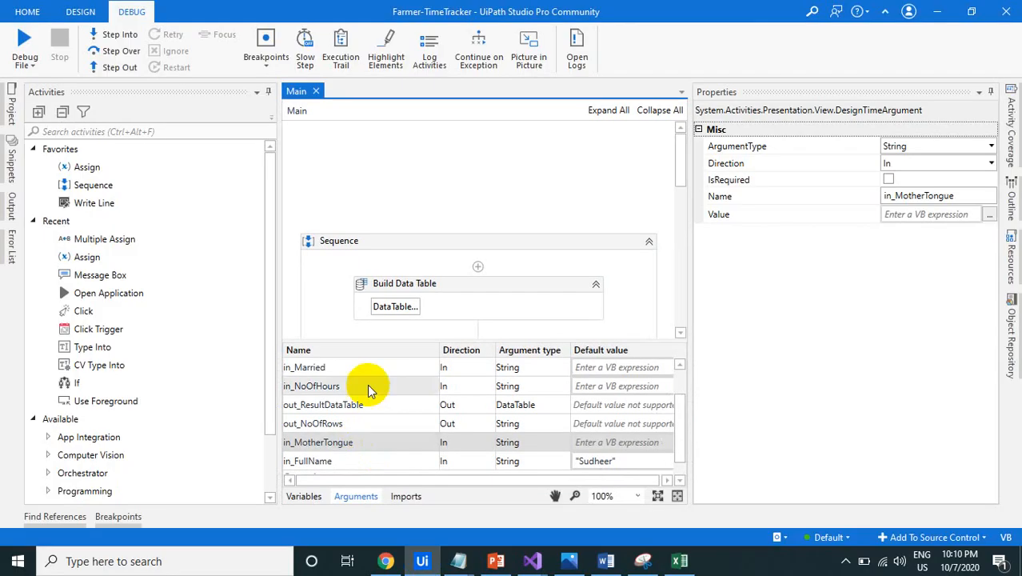
{"action": "left_click", "coordinate": [368, 375]}
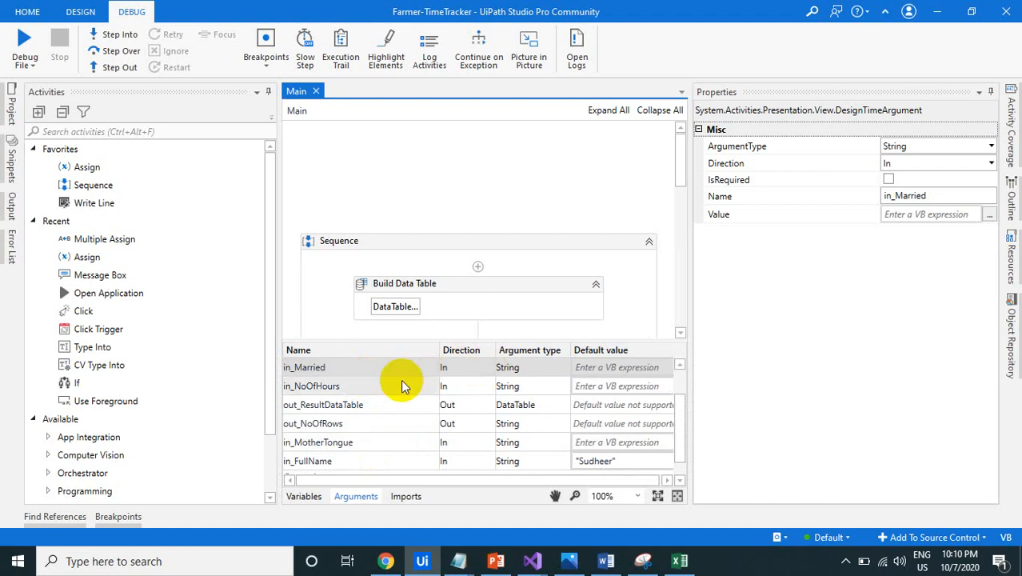
{"action": "left_click", "coordinate": [448, 385]}
{"action": "left_click", "coordinate": [384, 461]}
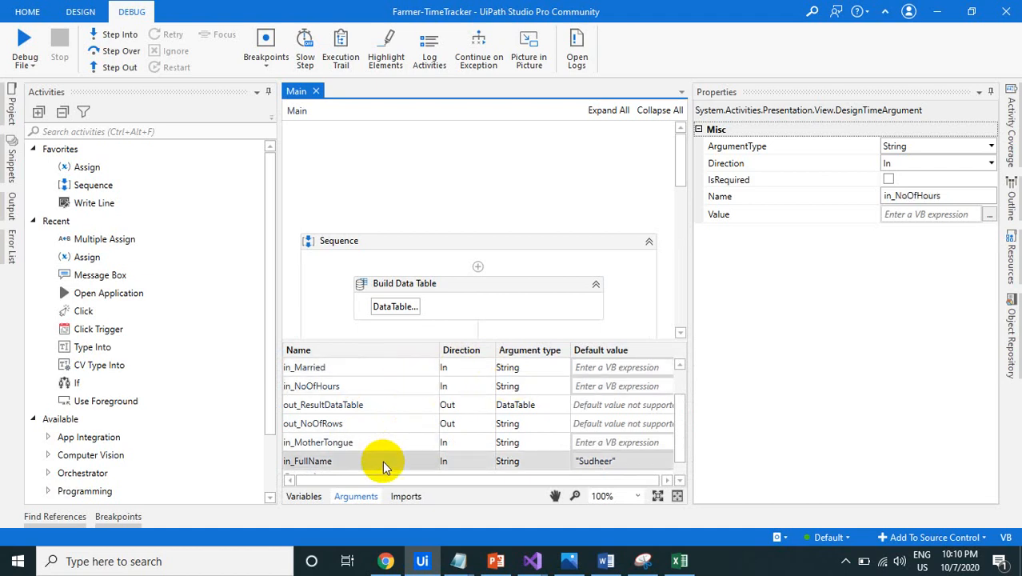
{"action": "scroll", "coordinate": [509, 385], "scroll_direction": "up", "scroll_amount": 1}
{"action": "left_click", "coordinate": [399, 369]}
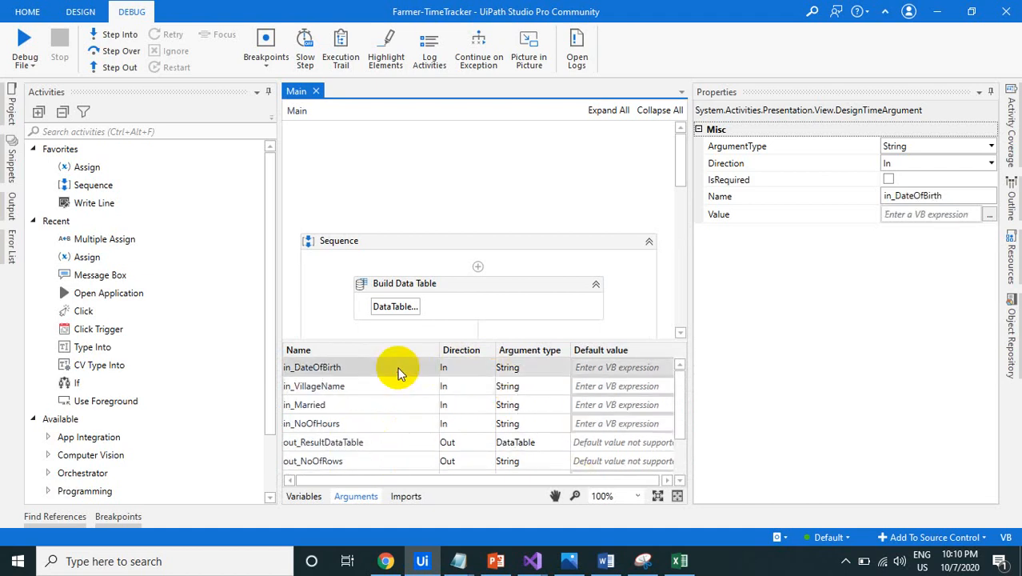
Switch back to App Studio in Chrome and review the parameters and results of the Farmer-TimeTracker_HPEnv process
{"action": "left_click", "coordinate": [428, 560]}
{"action": "scroll", "coordinate": [184, 448], "scroll_direction": "down", "scroll_amount": 5}
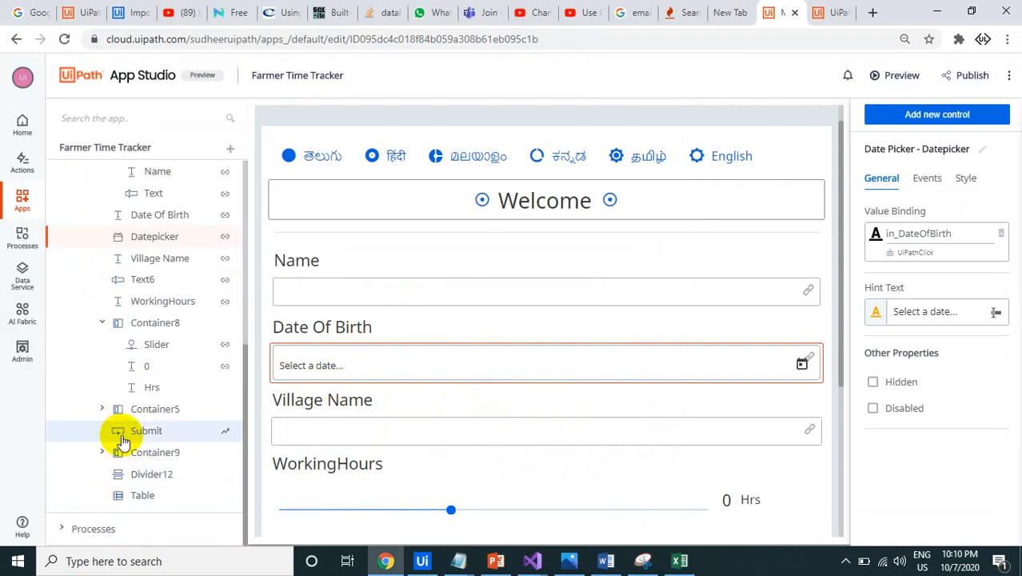
{"action": "left_click", "coordinate": [102, 529]}
{"action": "left_click", "coordinate": [136, 528]}
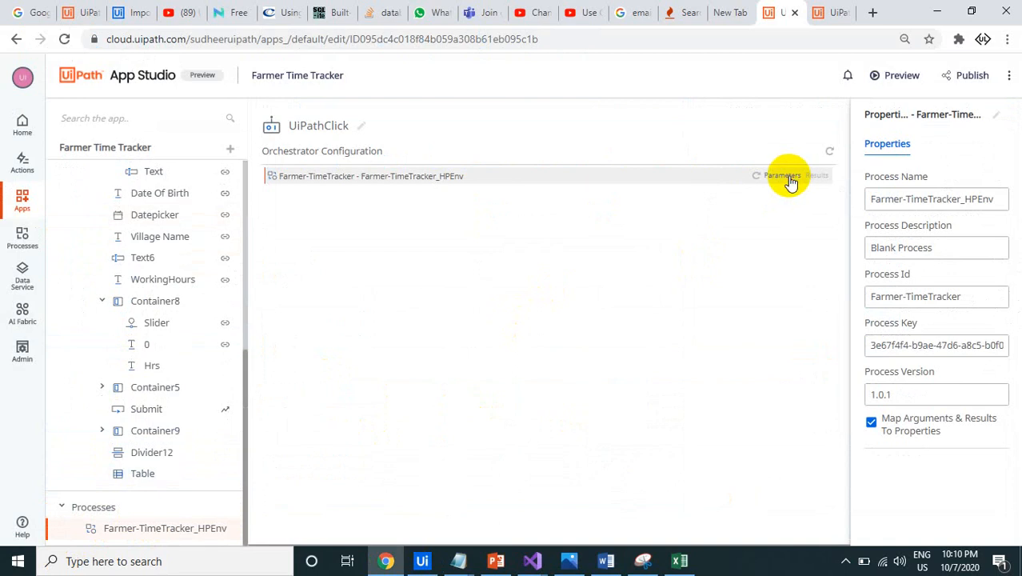
{"action": "left_click", "coordinate": [788, 178]}
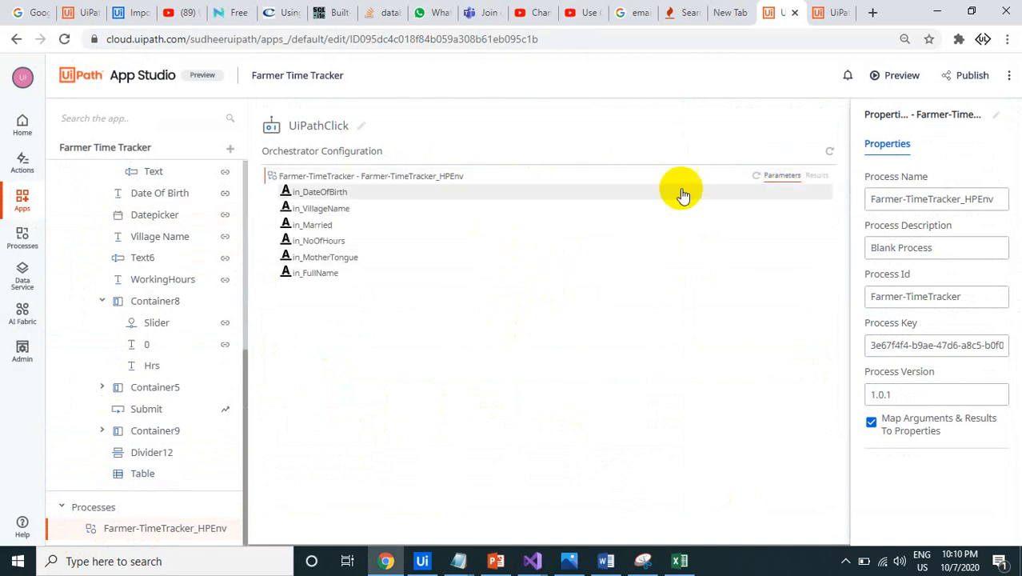
{"action": "left_click", "coordinate": [814, 176]}
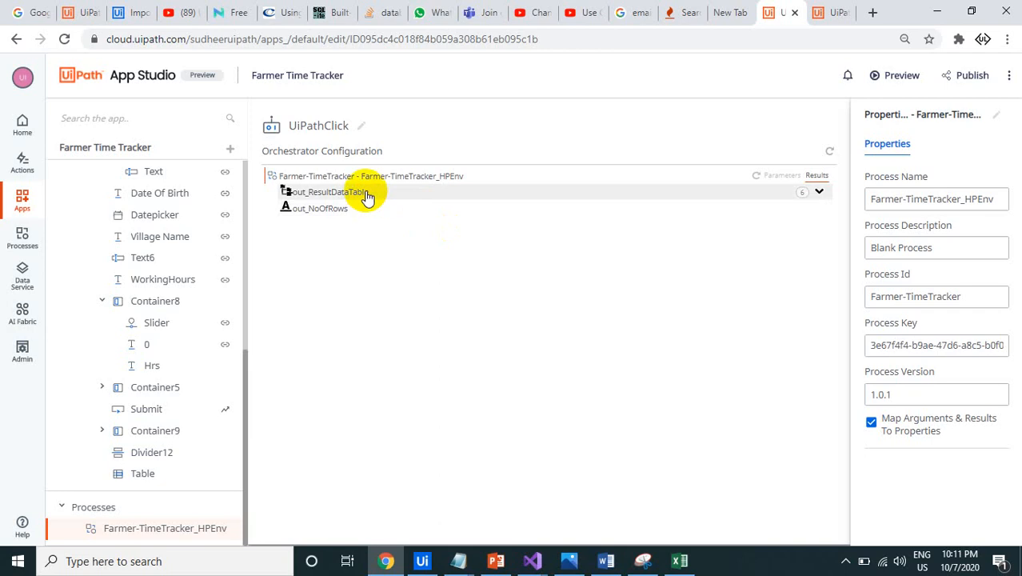
Inspect the value bindings of the hours label beside the slider and the count label after Total Number Of Rows
{"action": "left_click", "coordinate": [171, 353]}
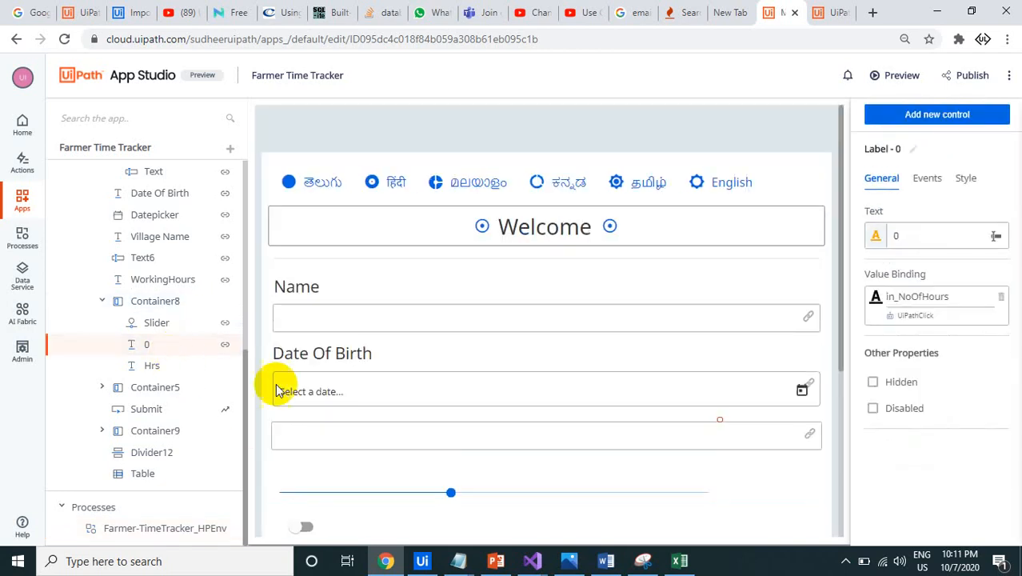
{"action": "scroll", "coordinate": [402, 464], "scroll_direction": "down", "scroll_amount": 3}
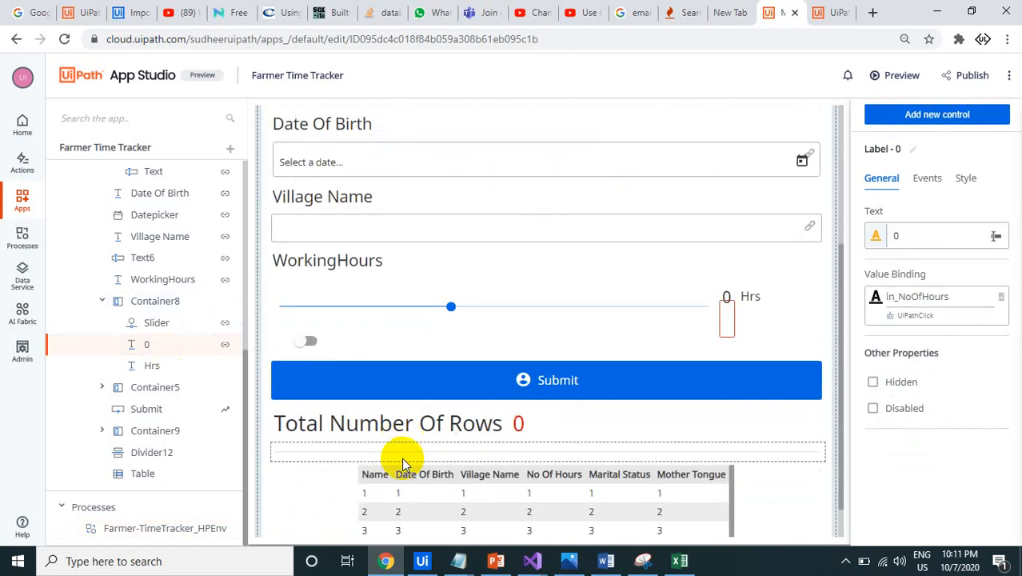
{"action": "left_click", "coordinate": [520, 423]}
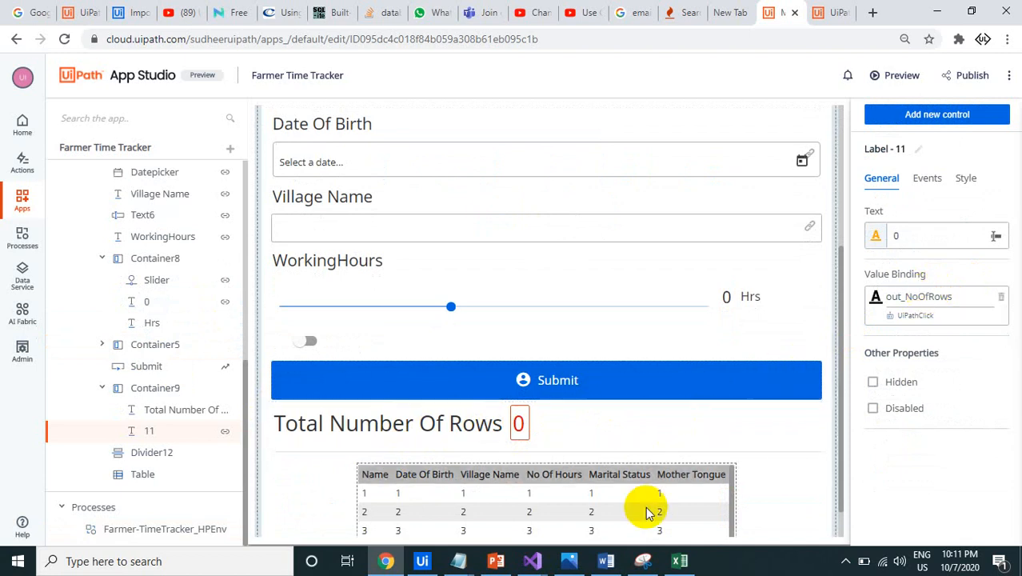
Inspect the results table's data source and the bindings and headings of its columns
{"action": "left_click", "coordinate": [694, 465]}
{"action": "left_click", "coordinate": [926, 183]}
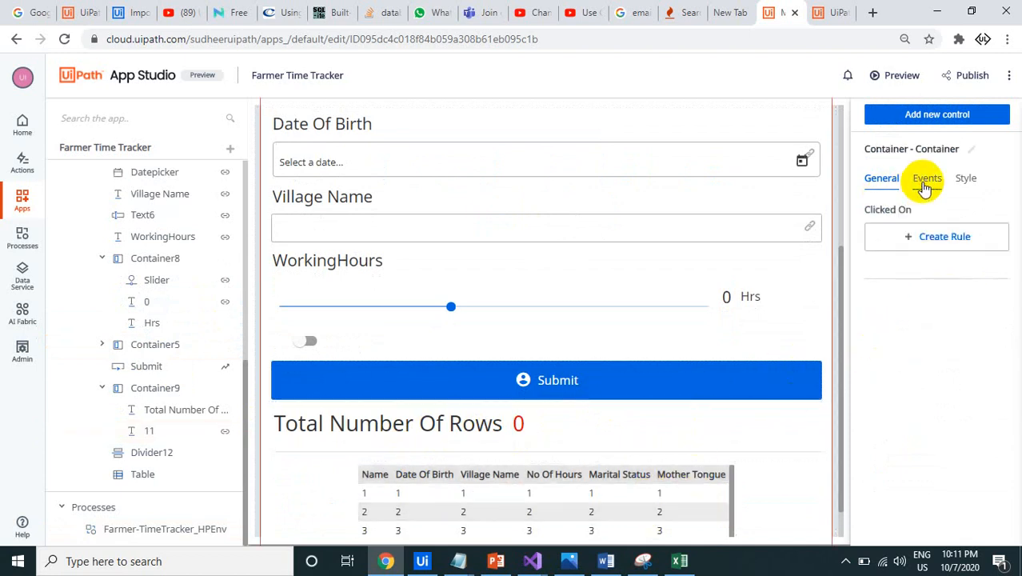
{"action": "left_click", "coordinate": [147, 475], "text": "ctrl"}
{"action": "left_click", "coordinate": [146, 475]}
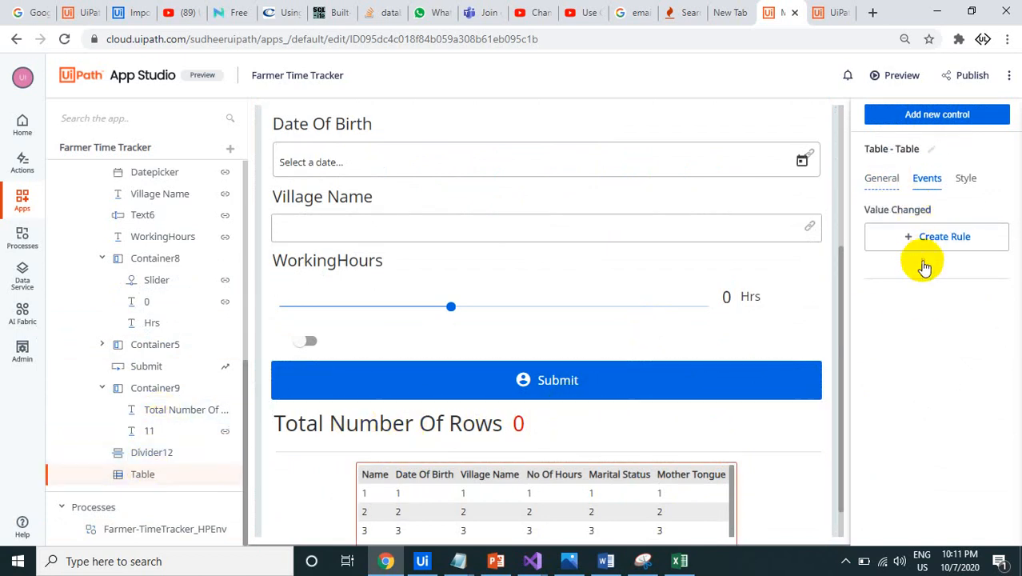
{"action": "left_click", "coordinate": [895, 179]}
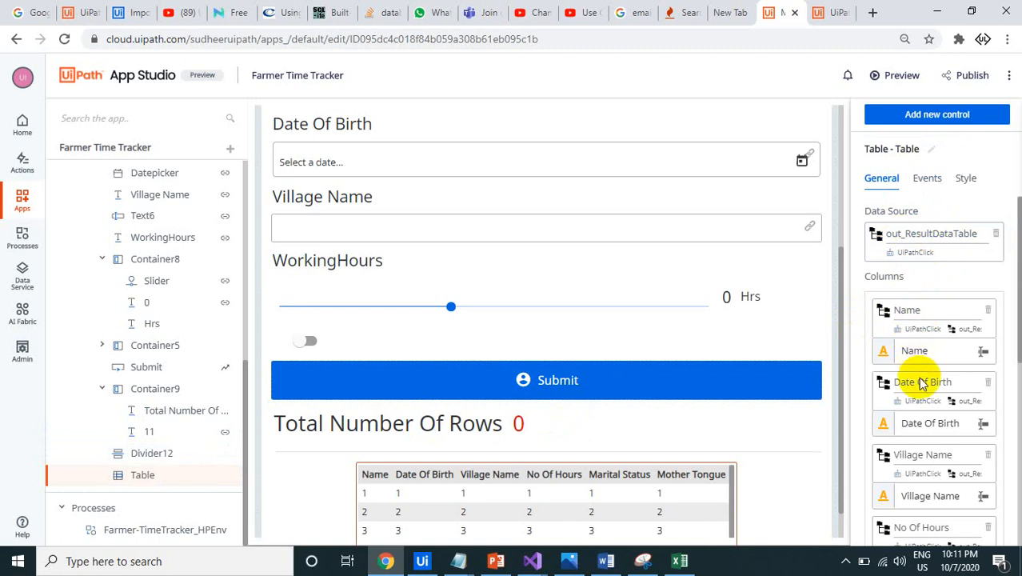
{"action": "scroll", "coordinate": [922, 450], "scroll_direction": "down", "scroll_amount": 3}
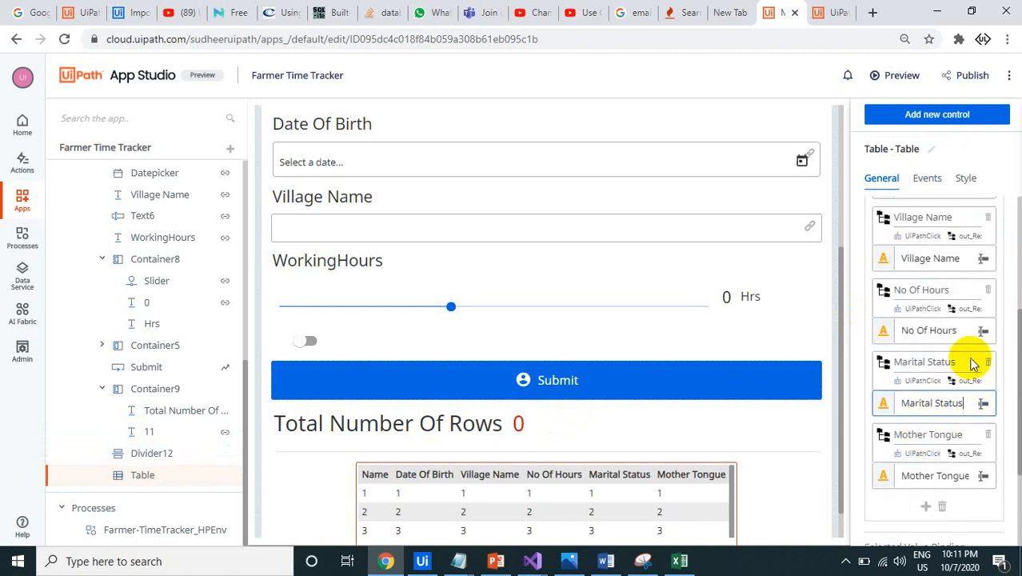
{"action": "scroll", "coordinate": [941, 496], "scroll_direction": "down", "scroll_amount": 2}
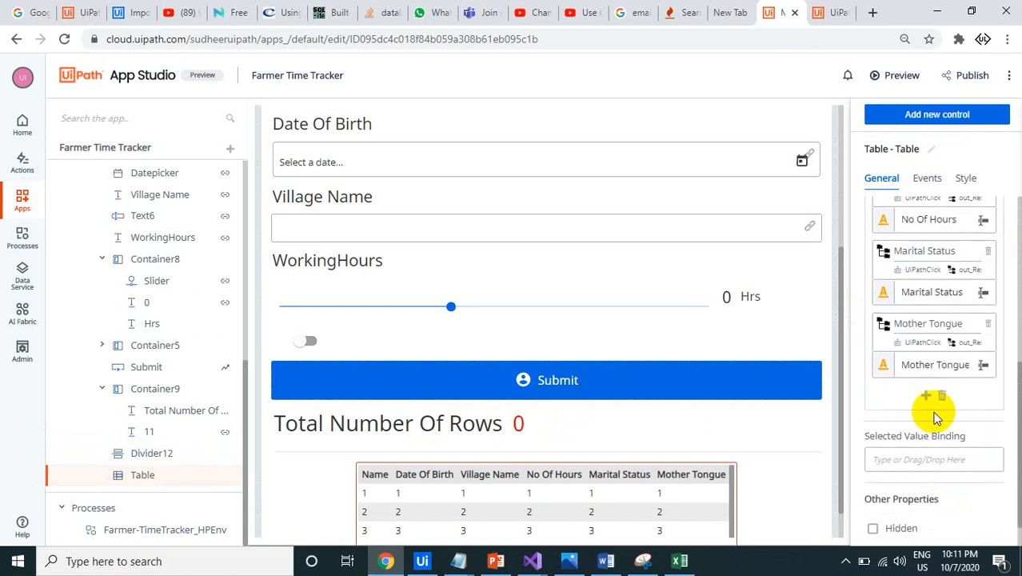
Add an extra column to the results table and bind it to the No Of Hours column of out_ResultDataTable
{"action": "left_click", "coordinate": [926, 397]}
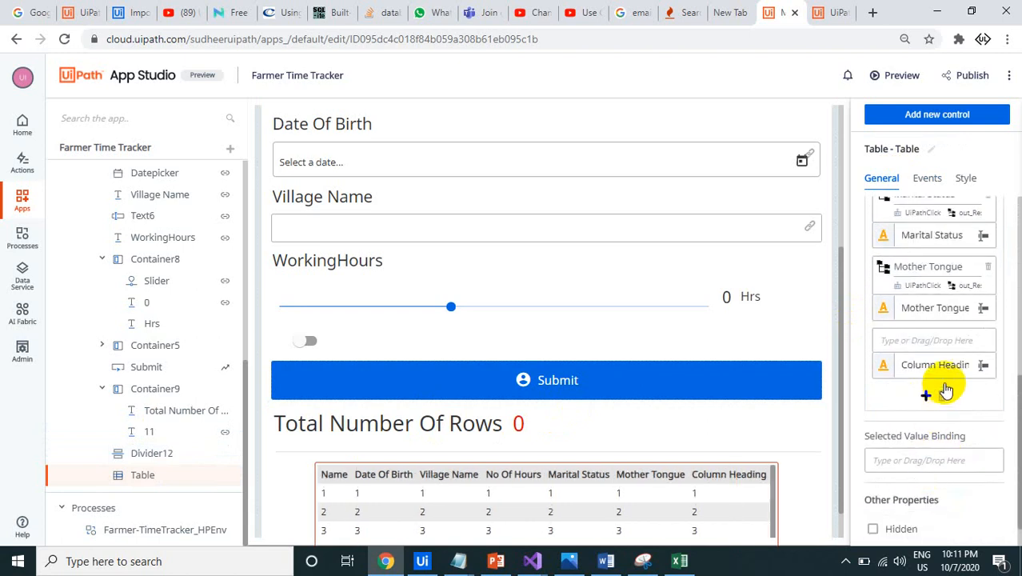
{"action": "left_click", "coordinate": [946, 340]}
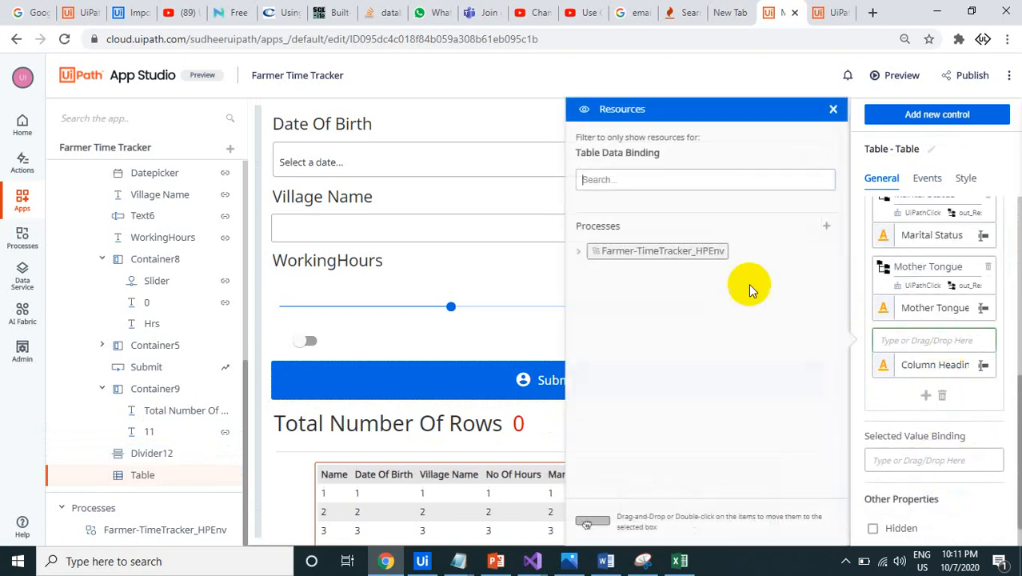
{"action": "left_click", "coordinate": [579, 254]}
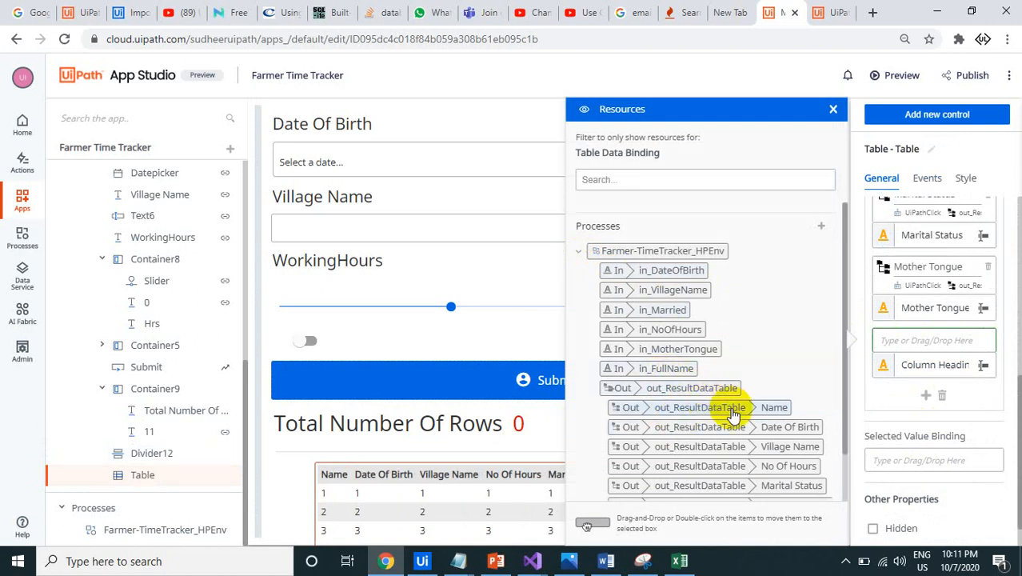
{"action": "scroll", "coordinate": [736, 404], "scroll_direction": "down", "scroll_amount": 2}
{"action": "left_click_drag", "start_coordinate": [750, 414], "coordinate": [928, 346]}
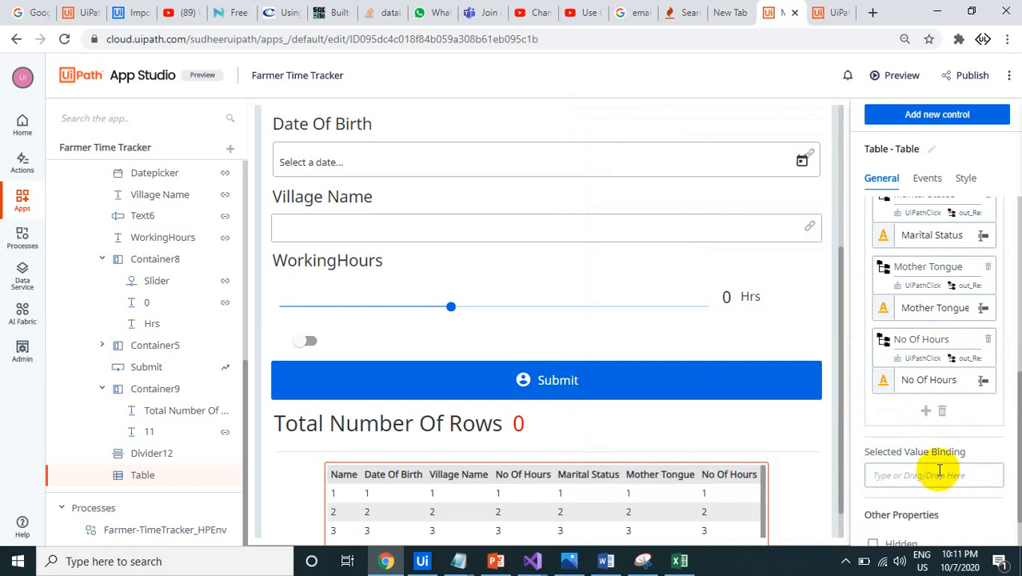
Clear the binding of the extra No Of Hours column and delete that column from the results table
{"action": "left_click", "coordinate": [988, 339]}
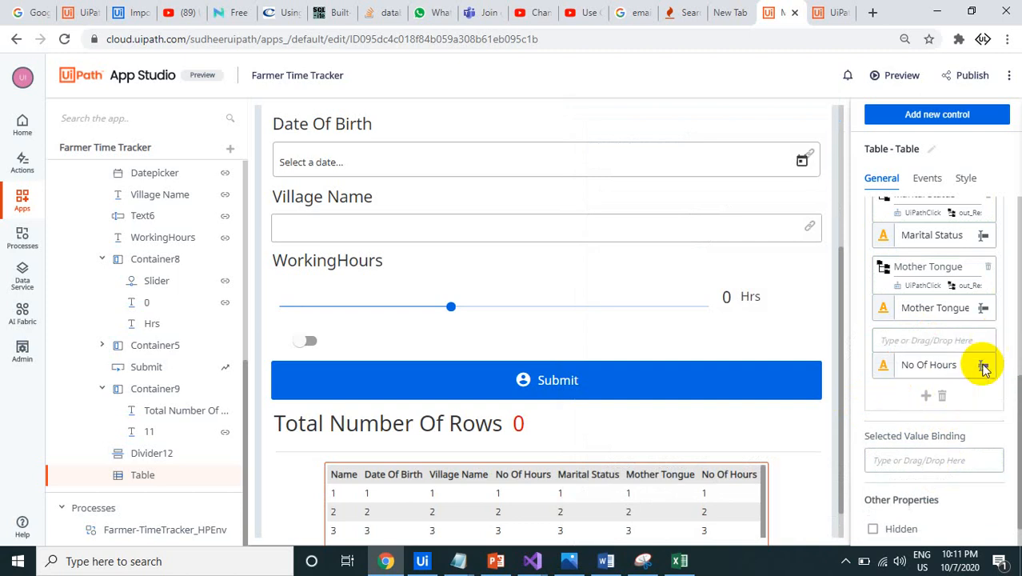
{"action": "left_click", "coordinate": [944, 398]}
{"action": "scroll", "coordinate": [913, 344], "scroll_direction": "down", "scroll_amount": 1}
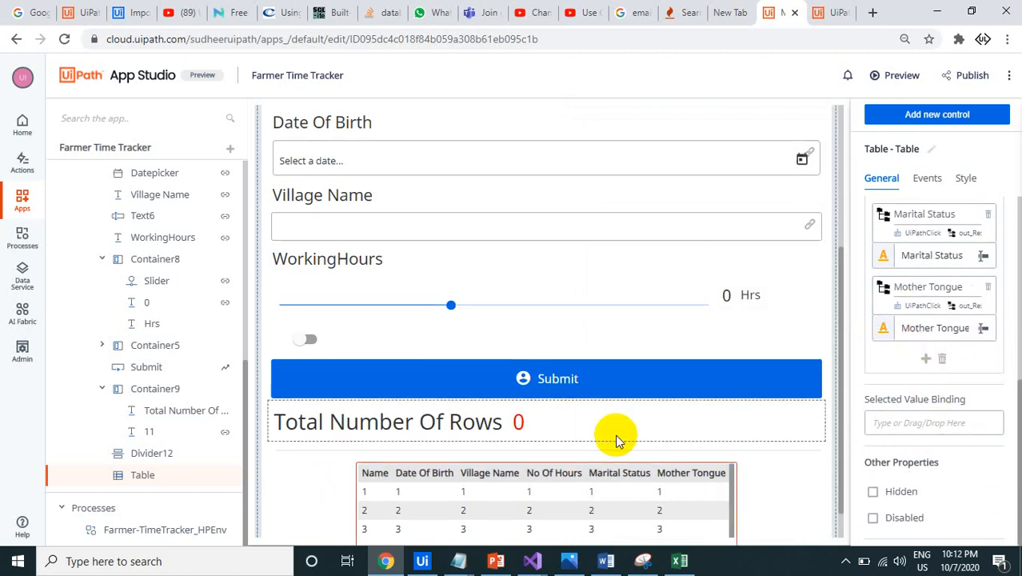
{"action": "scroll", "coordinate": [613, 436], "scroll_direction": "down", "scroll_amount": 1}
Preview the Farmer Time Tracker app and open UiPath Assistant to look through its process list
{"action": "scroll", "coordinate": [640, 392], "scroll_direction": "up", "scroll_amount": 4}
{"action": "left_click", "coordinate": [893, 76]}
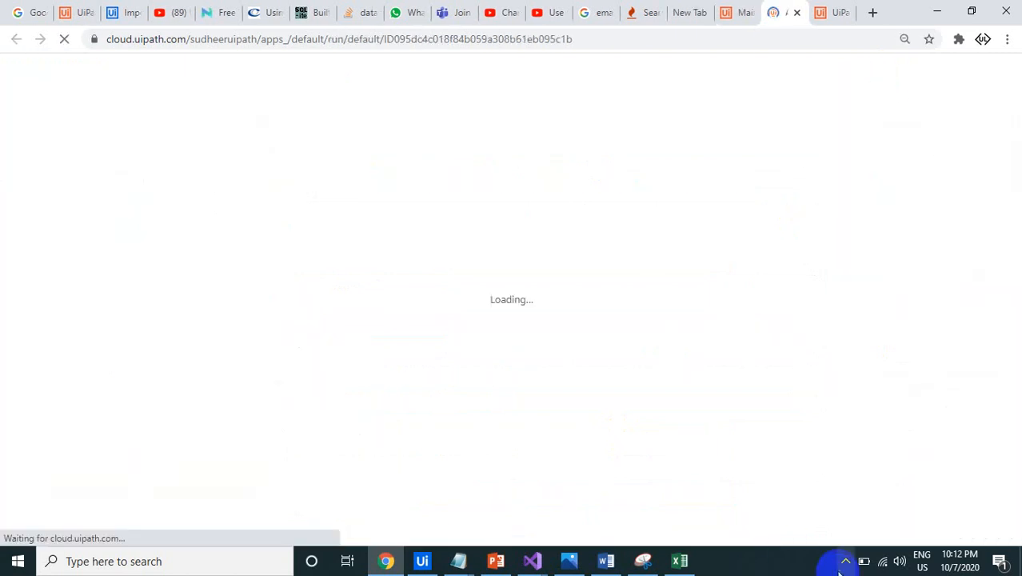
{"action": "left_click", "coordinate": [846, 561]}
{"action": "left_click", "coordinate": [890, 532]}
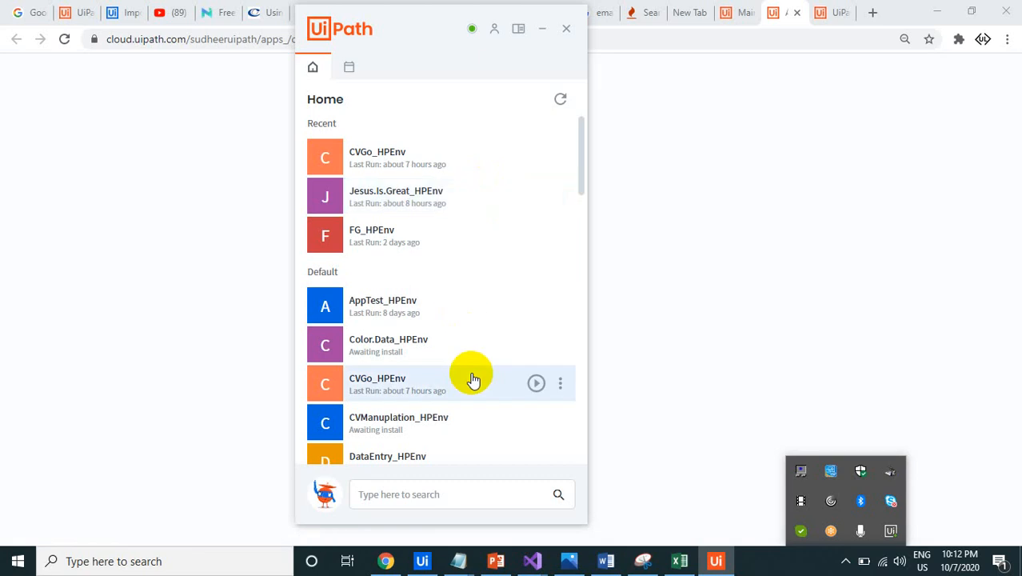
{"action": "scroll", "coordinate": [472, 379], "scroll_direction": "down", "scroll_amount": 3}
Switch to the Farmer Time Tracker workbook in Excel and highlight the empty row 8 from Name to Mother Tongue
{"action": "left_click", "coordinate": [784, 8]}
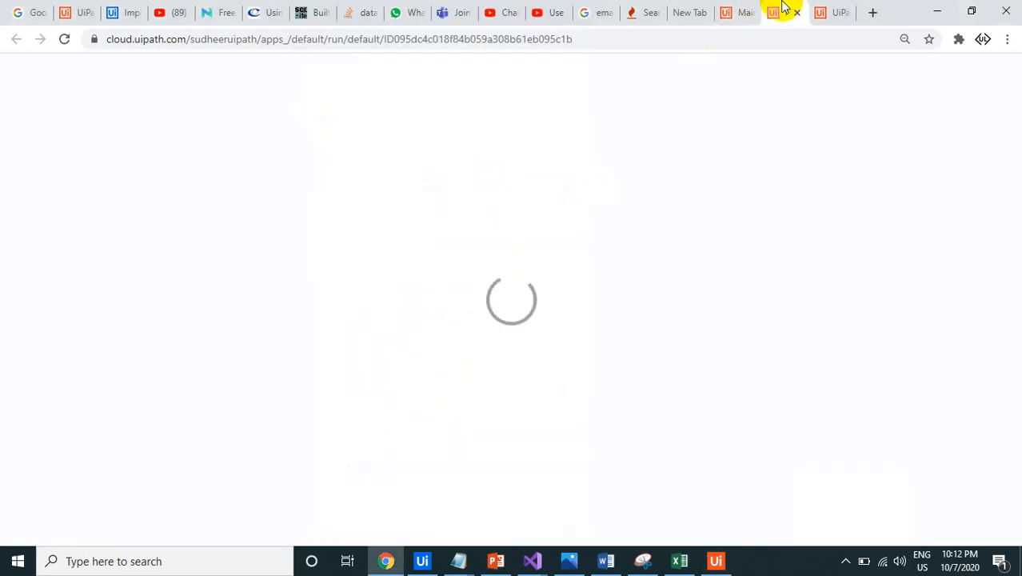
{"action": "left_click", "coordinate": [679, 558]}
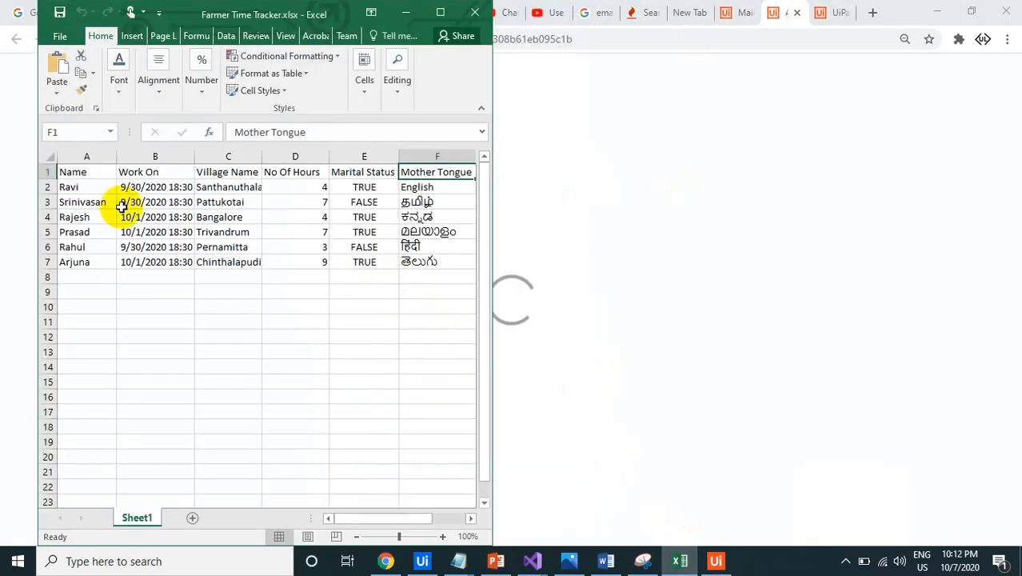
{"action": "left_click_drag", "start_coordinate": [77, 283], "coordinate": [424, 278]}
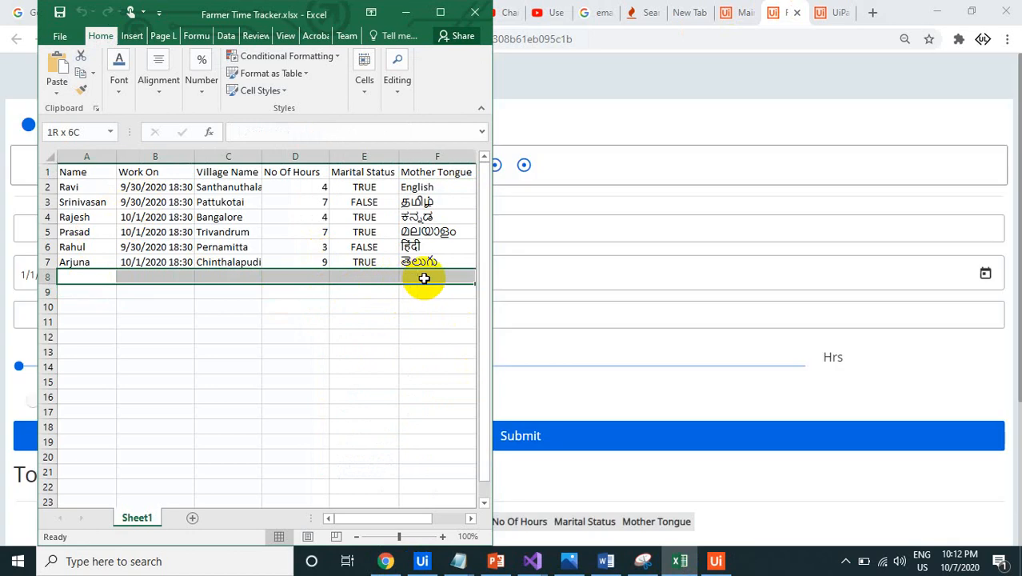
Return to the app preview in Chrome, switch the form language to Telugu and enter the farmer's name
{"action": "left_click", "coordinate": [770, 67]}
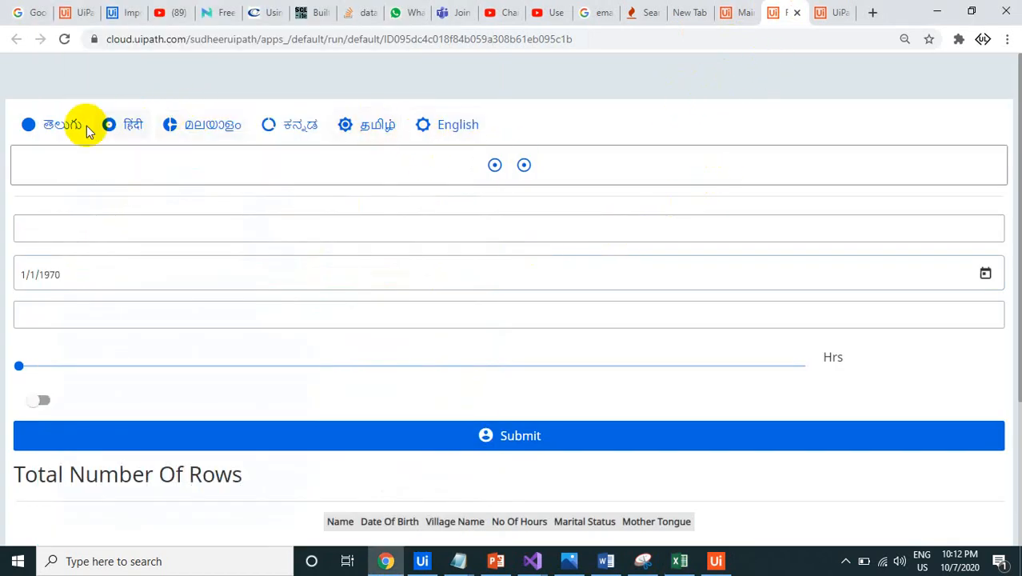
{"action": "left_click", "coordinate": [62, 125]}
{"action": "left_click", "coordinate": [127, 249]}
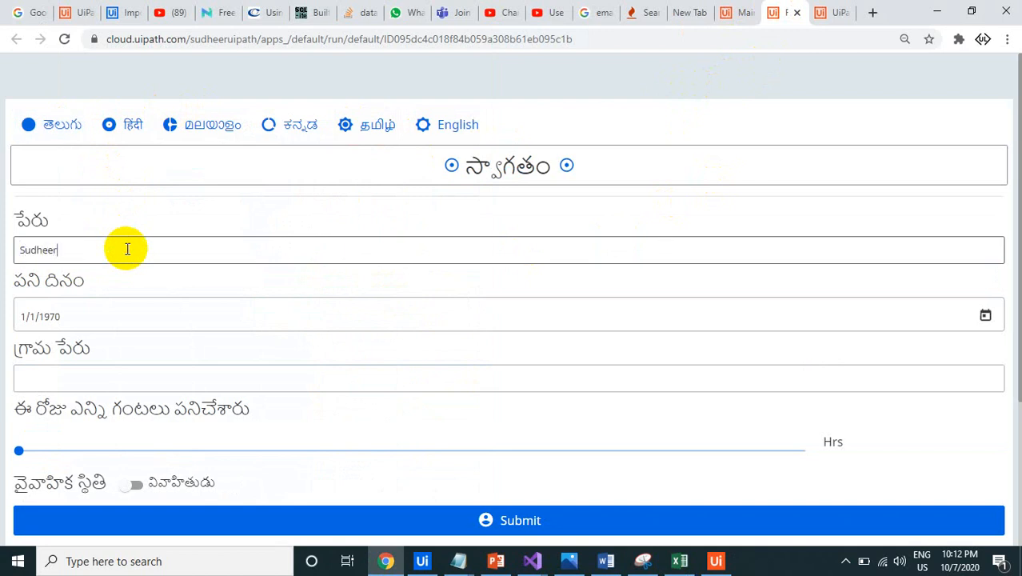
Set the form's work date to 1/8/2020 using the calendar
{"action": "left_click", "coordinate": [147, 303]}
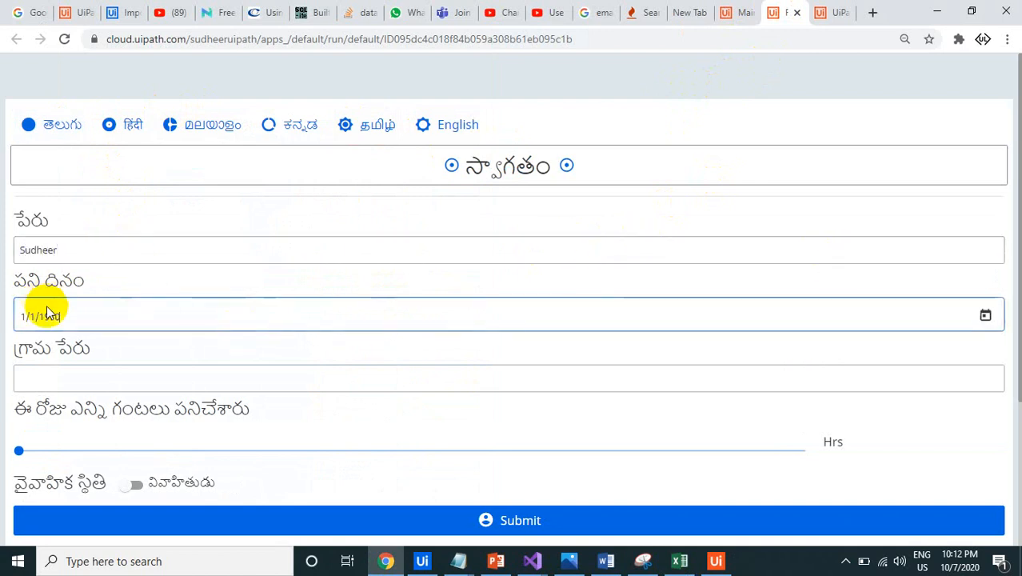
{"action": "left_click", "coordinate": [985, 315]}
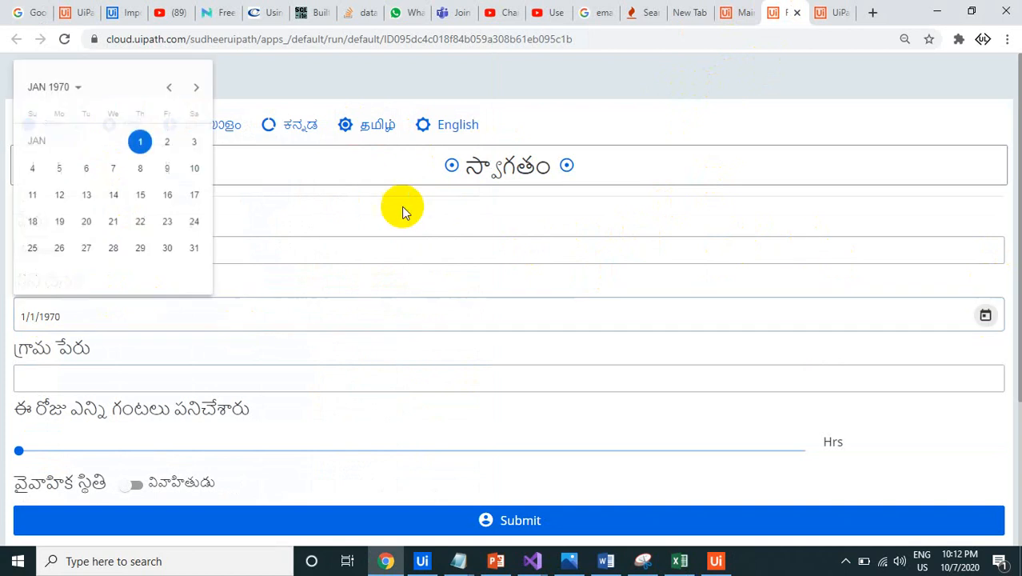
{"action": "left_click", "coordinate": [77, 84]}
{"action": "left_click", "coordinate": [197, 85]}
{"action": "left_click", "coordinate": [198, 86]}
{"action": "left_click", "coordinate": [40, 158]}
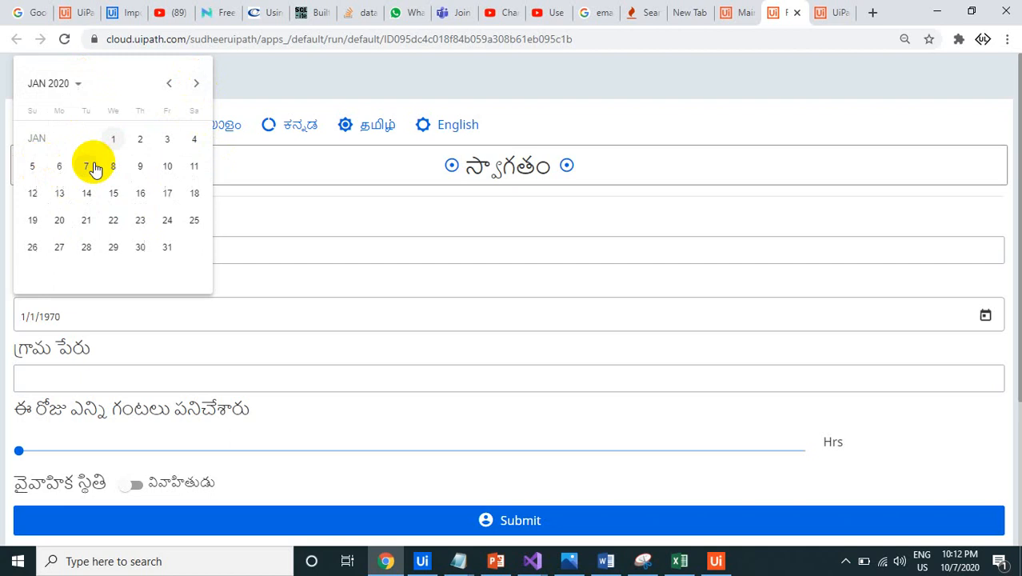
{"action": "left_click", "coordinate": [118, 167]}
Complete the form with village name Pernamitta, 6 working hours and married status turned on, and submit it
{"action": "left_click", "coordinate": [93, 370]}
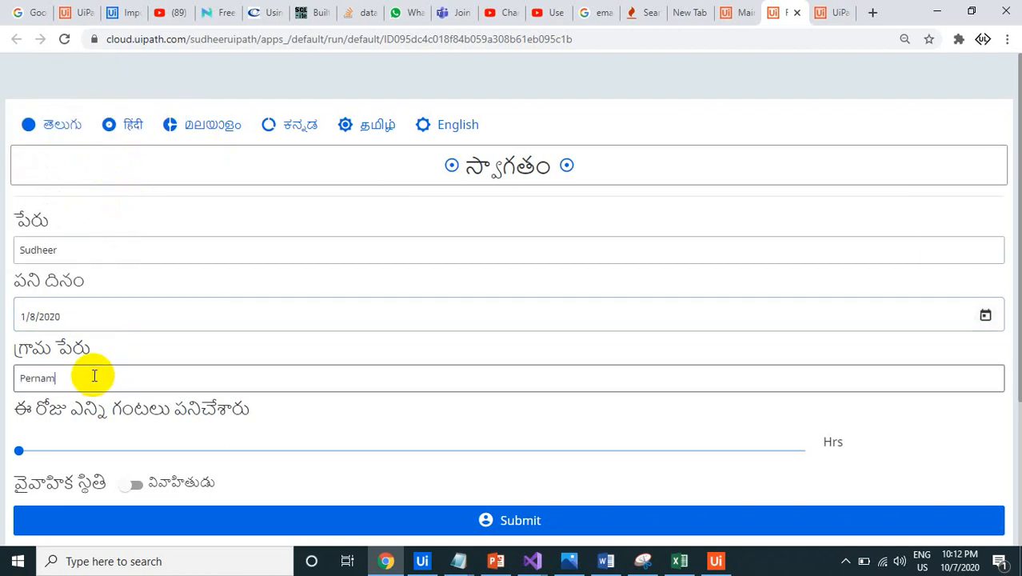
{"action": "left_click_drag", "start_coordinate": [80, 442], "coordinate": [271, 469]}
{"action": "scroll", "coordinate": [271, 469], "scroll_direction": "down", "scroll_amount": 3}
{"action": "left_click", "coordinate": [134, 280]}
{"action": "left_click", "coordinate": [239, 320]}
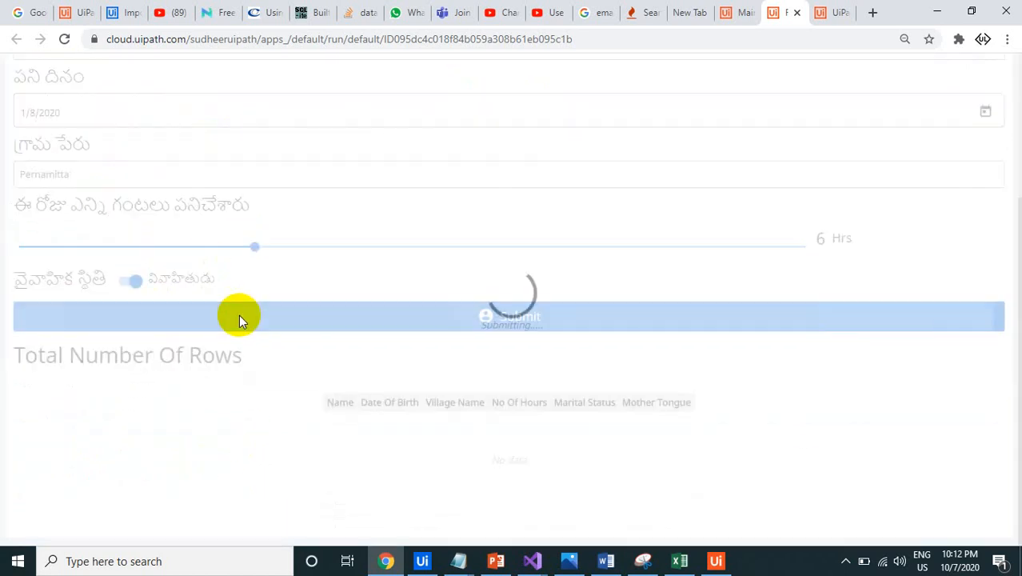
Switch to UiPath Assistant and check the execution status of the Farmer-TimeTracker process
{"action": "left_click", "coordinate": [715, 561]}
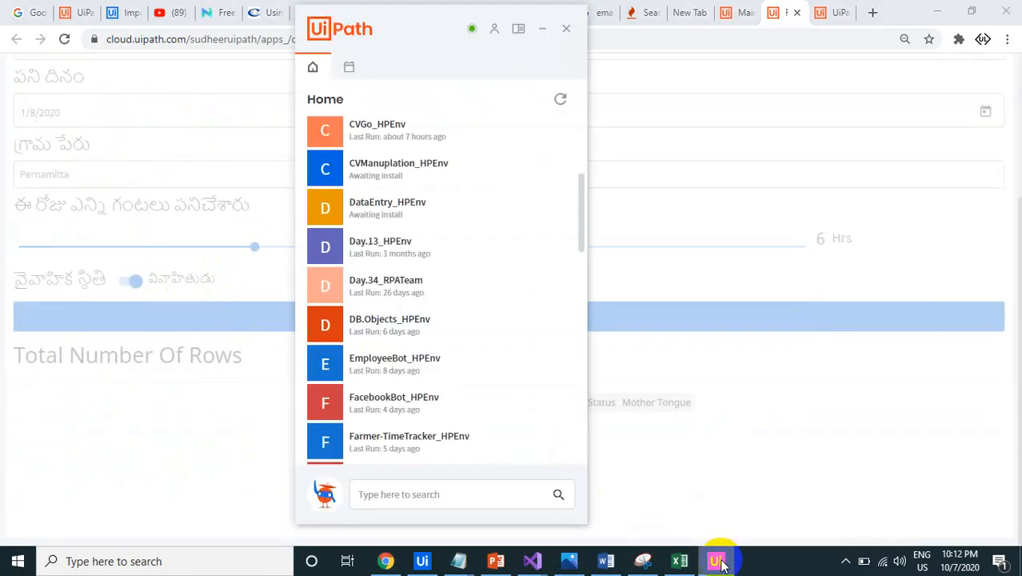
{"action": "scroll", "coordinate": [532, 244], "scroll_direction": "up", "scroll_amount": 1}
{"action": "scroll", "coordinate": [532, 244], "scroll_direction": "up", "scroll_amount": 3}
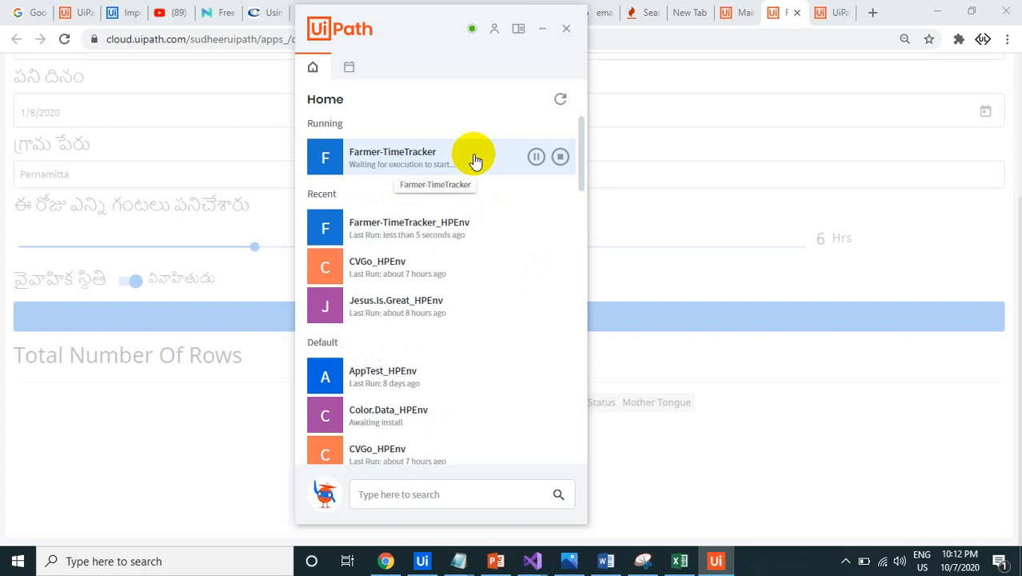
Check the submitted entry's date, village, hours, marital status and mother tongue in row 8 of the Excel workbook
{"action": "left_click", "coordinate": [179, 278]}
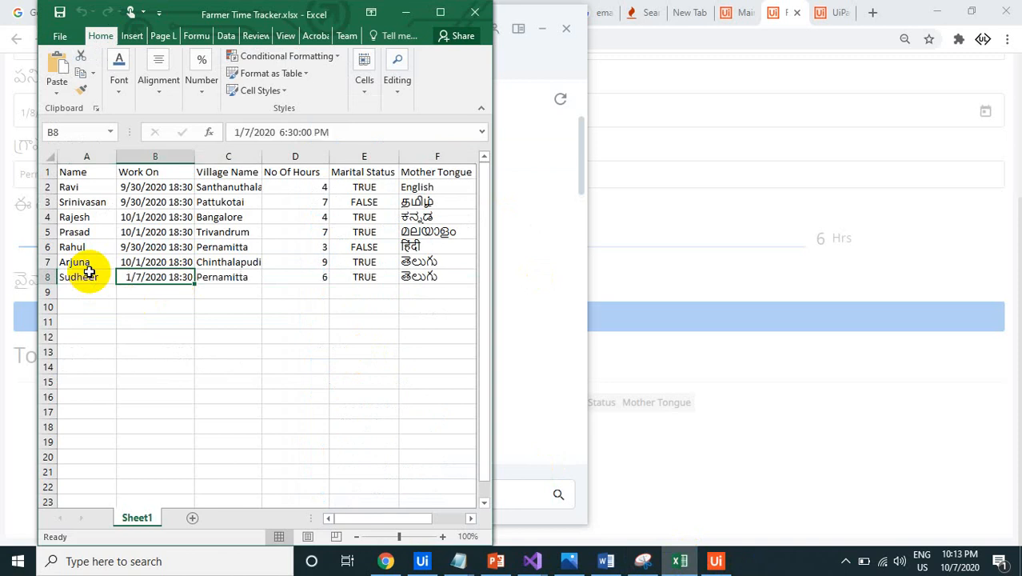
{"action": "left_click", "coordinate": [124, 306]}
{"action": "left_click", "coordinate": [155, 276]}
{"action": "left_click", "coordinate": [215, 276]}
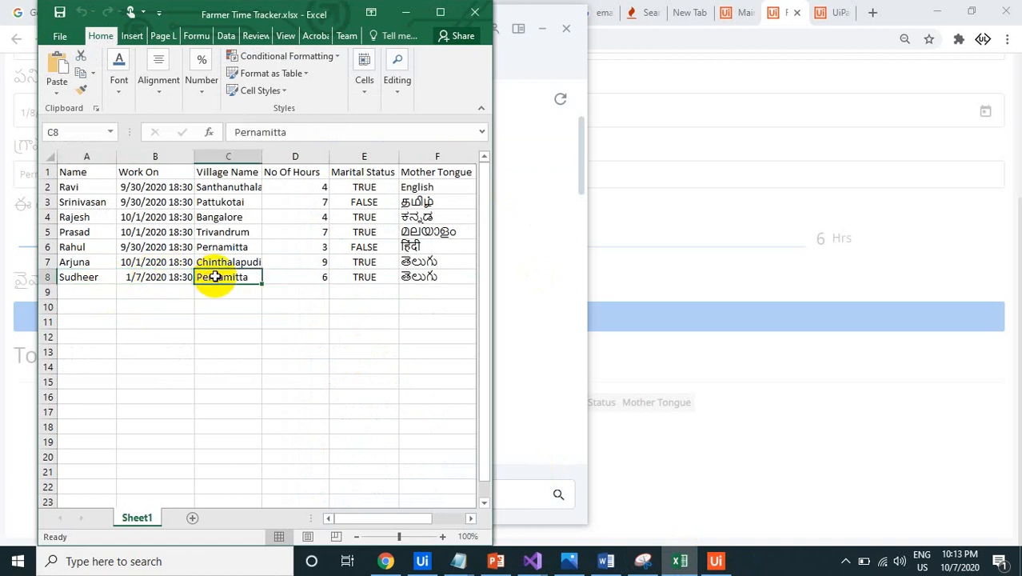
{"action": "left_click", "coordinate": [289, 276]}
{"action": "left_click_drag", "start_coordinate": [410, 276], "coordinate": [353, 276]}
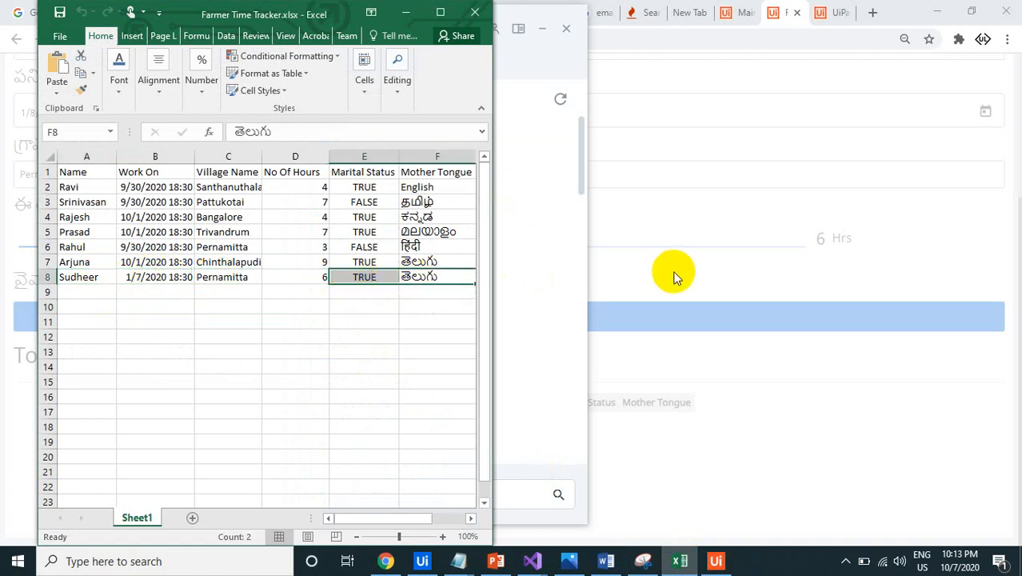
Return to the app preview in Chrome and review the total row count and the rows of the results table
{"action": "left_click", "coordinate": [687, 273]}
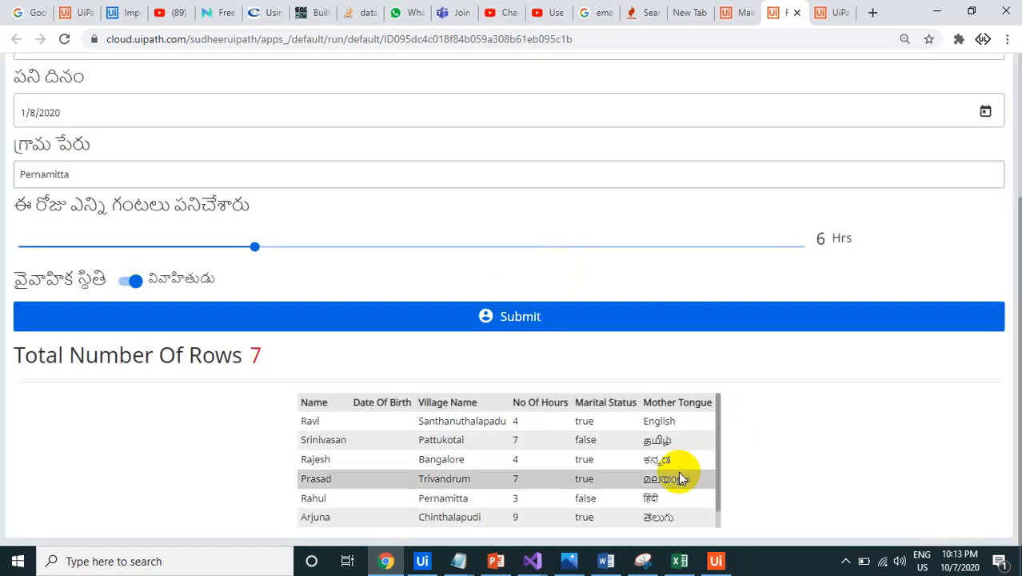
{"action": "scroll", "coordinate": [681, 478], "scroll_direction": "down", "scroll_amount": 1}
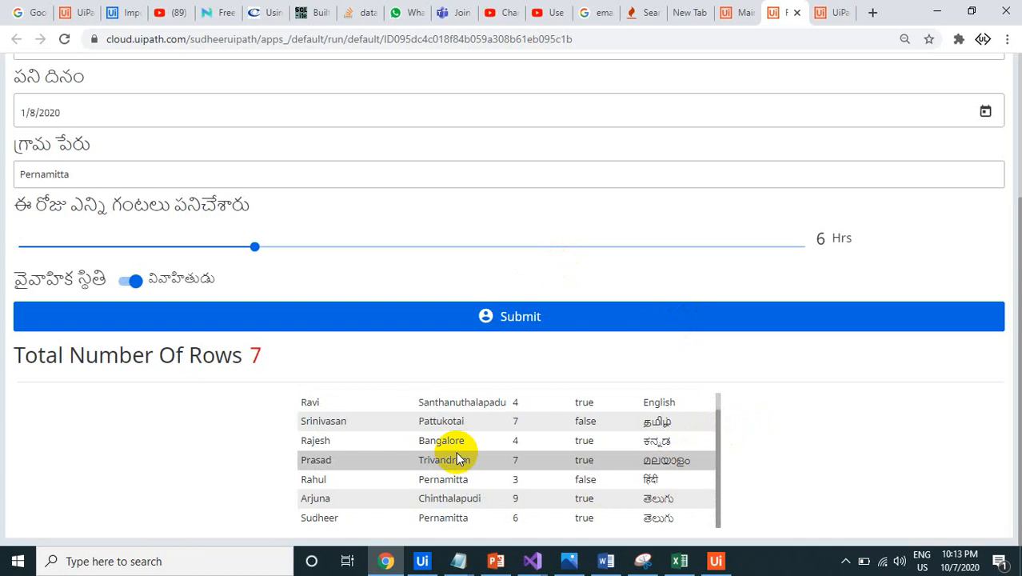
{"action": "scroll", "coordinate": [522, 399], "scroll_direction": "up", "scroll_amount": 1}
{"action": "scroll", "coordinate": [806, 184], "scroll_direction": "up", "scroll_amount": 1}
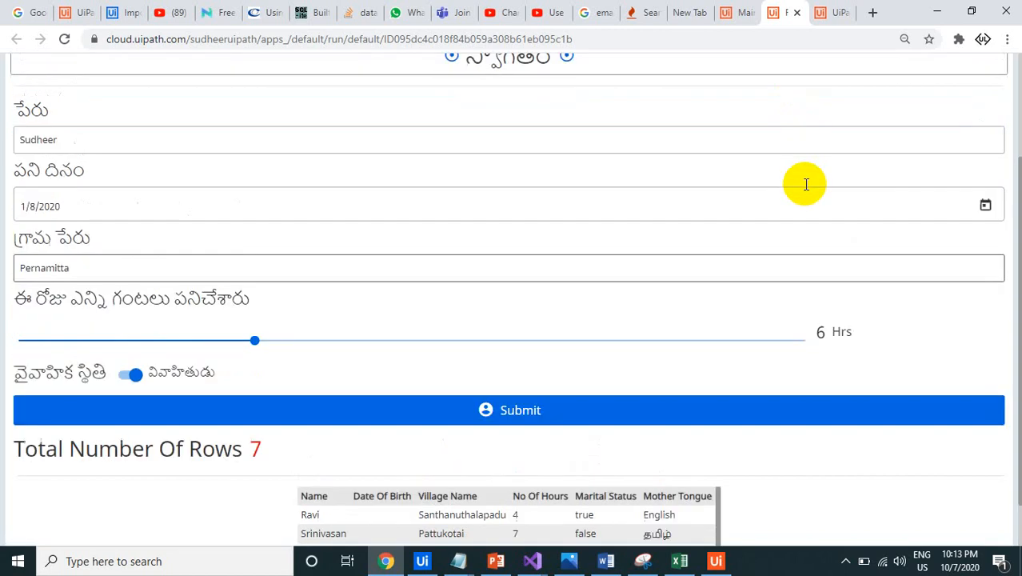
Restore the Chrome window from its maximized size so the app preview sits beside the Excel workbook
{"action": "scroll", "coordinate": [806, 184], "scroll_direction": "up", "scroll_amount": 2}
{"action": "left_click", "coordinate": [972, 11]}
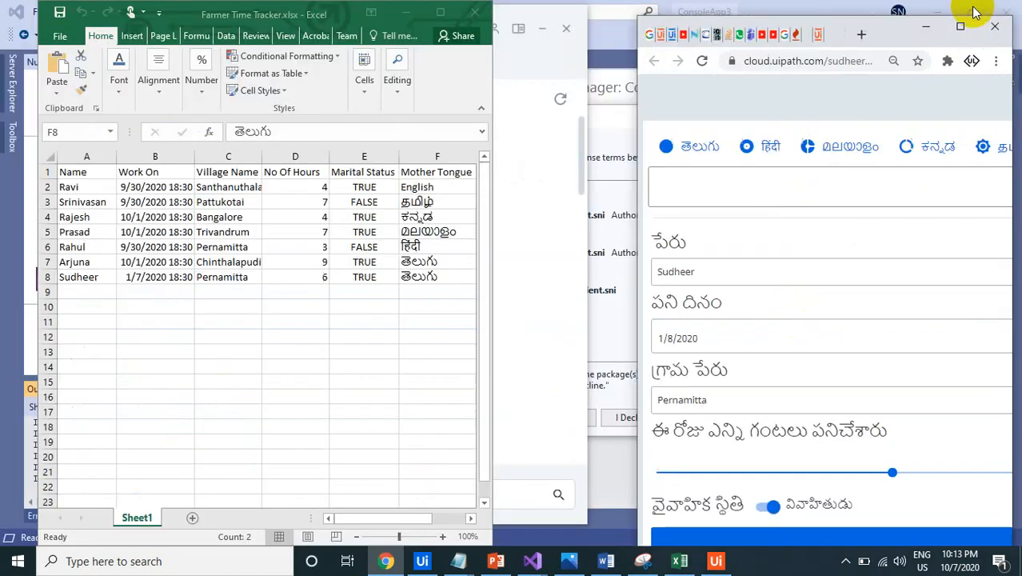